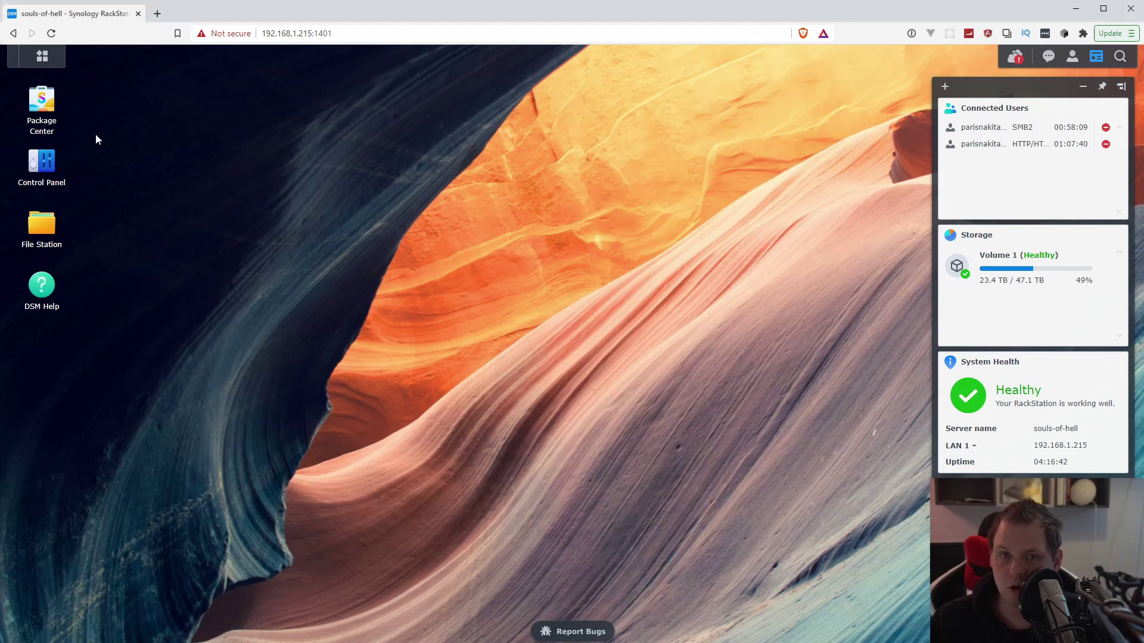
# - Show Control Panel's Network Interface list: LAN 1–4 on DHCP, PPPoE disconnected
pyautogui.click(42, 163)
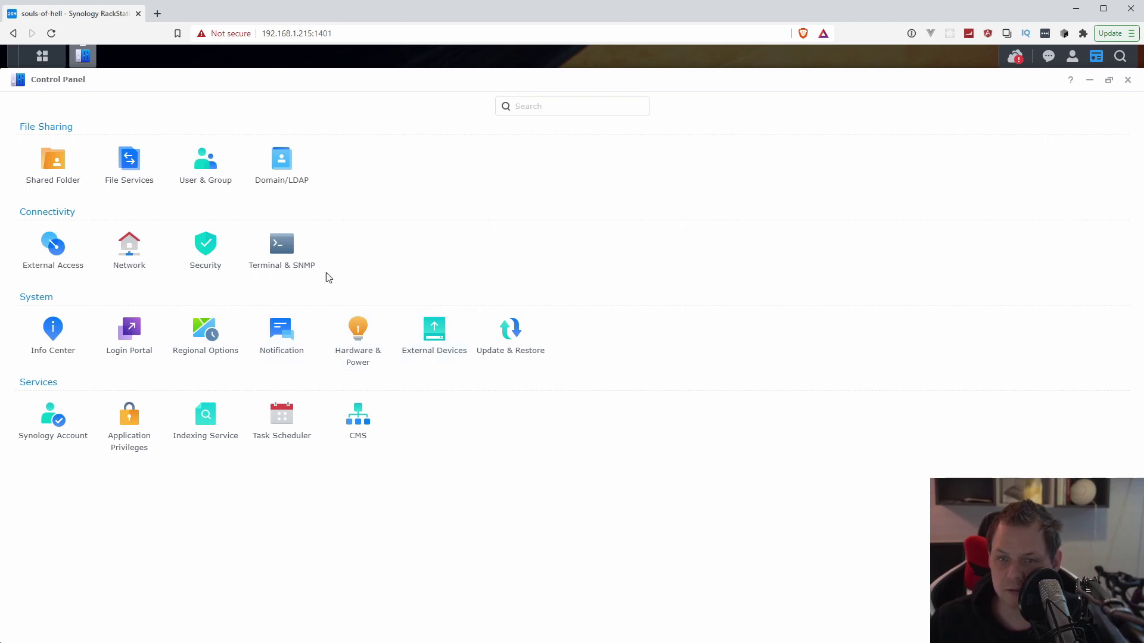
pyautogui.click(132, 256)
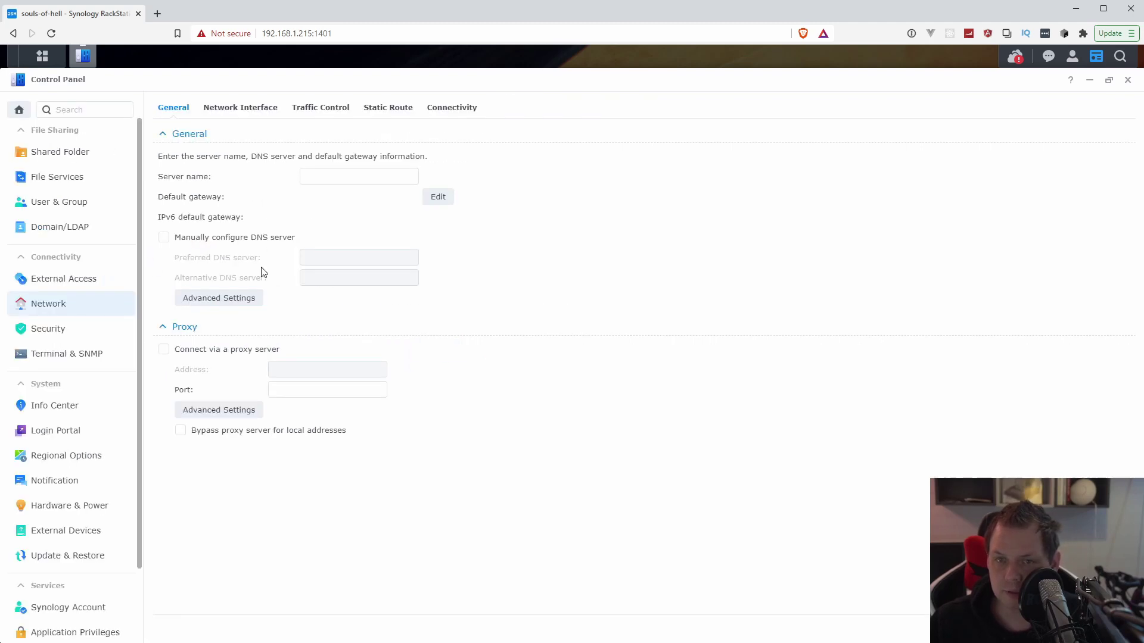
pyautogui.click(233, 115)
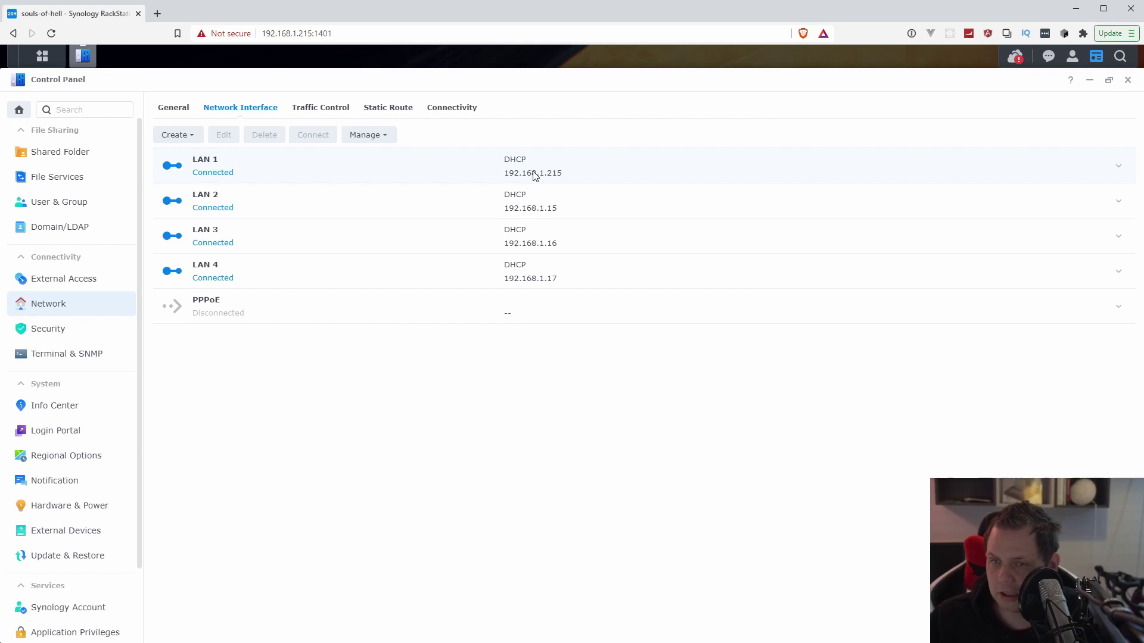
# - Confirm under Manage > Open vSwitch Settings that Open vSwitch is enabled, then close the dialog
pyautogui.click(354, 136)
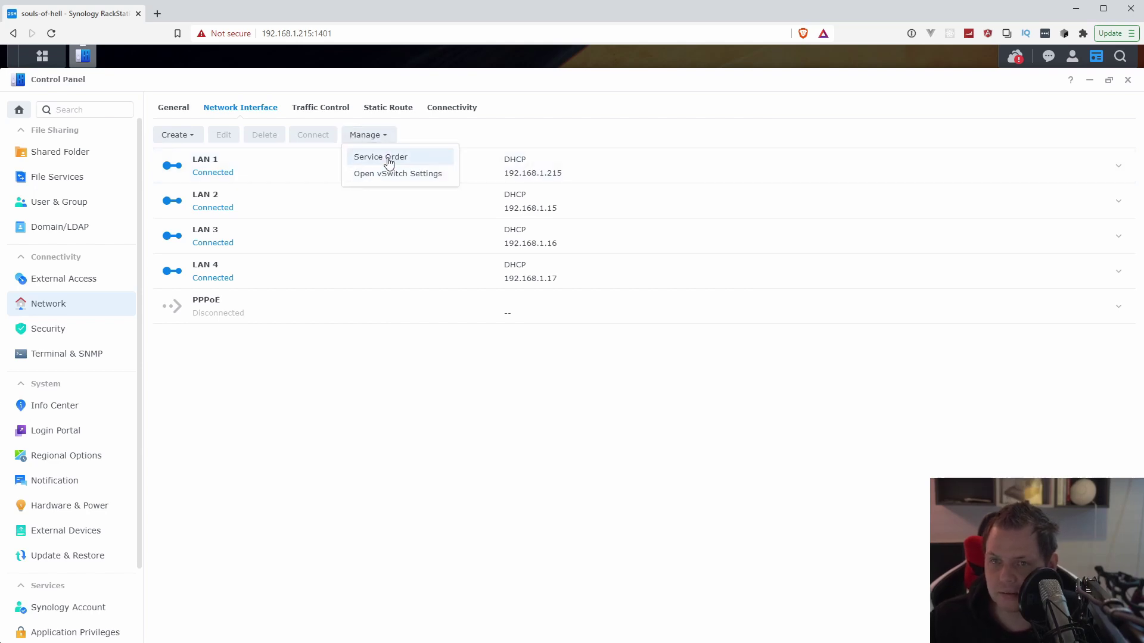
pyautogui.click(189, 138)
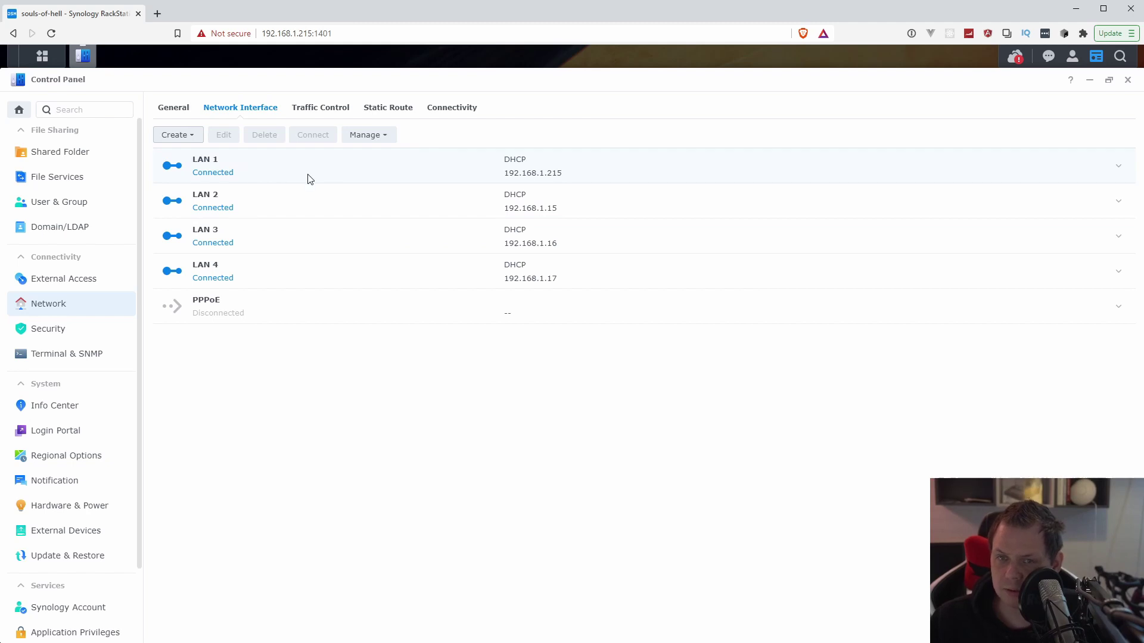
pyautogui.click(371, 138)
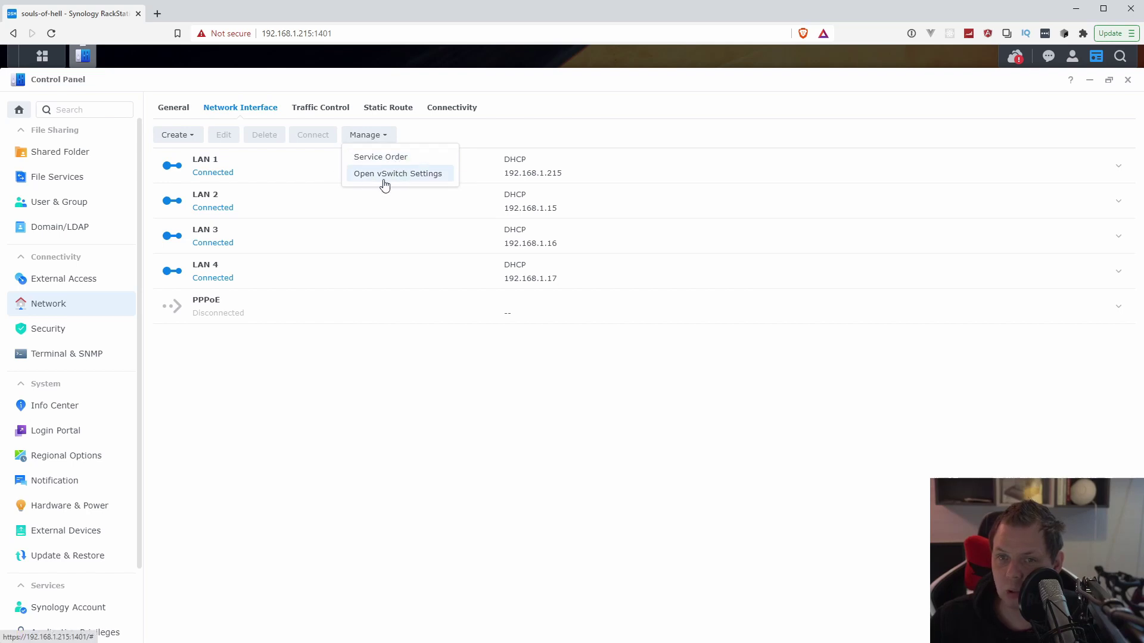
pyautogui.click(388, 176)
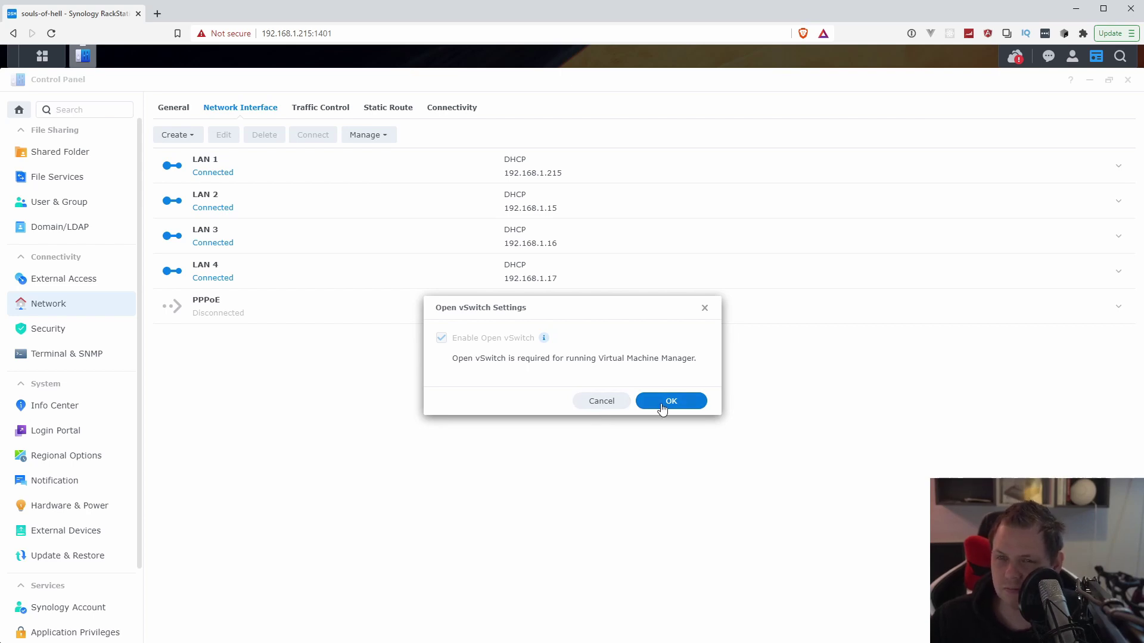
pyautogui.click(601, 401)
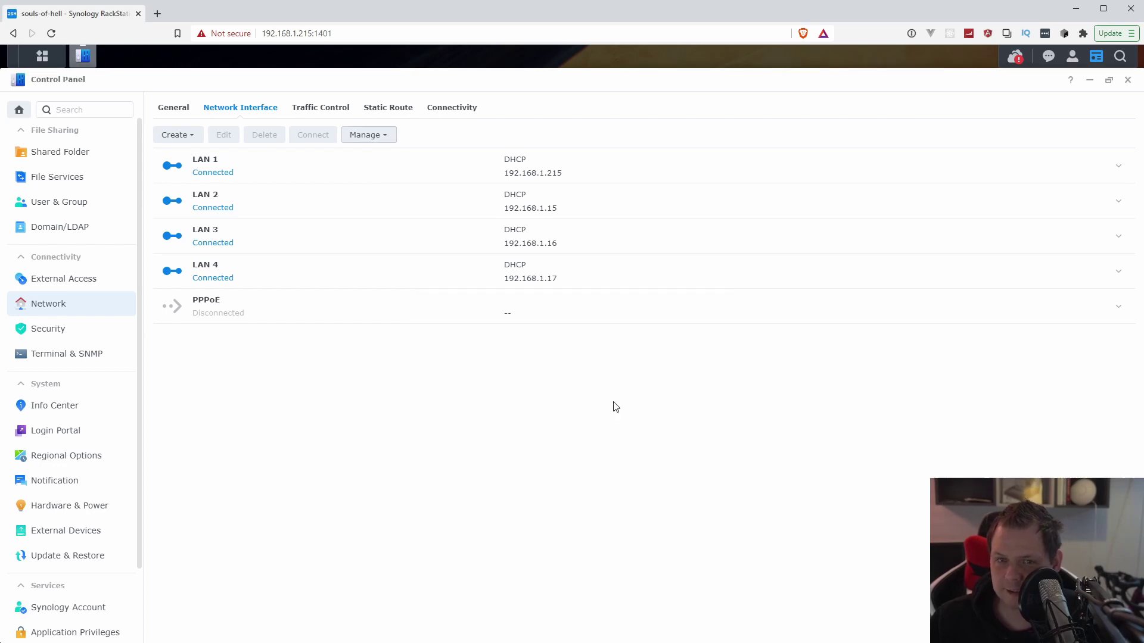
# - Close Control Panel and launch Virtual Machine Manager by searching 'vir' in Main Menu
pyautogui.click(1127, 81)
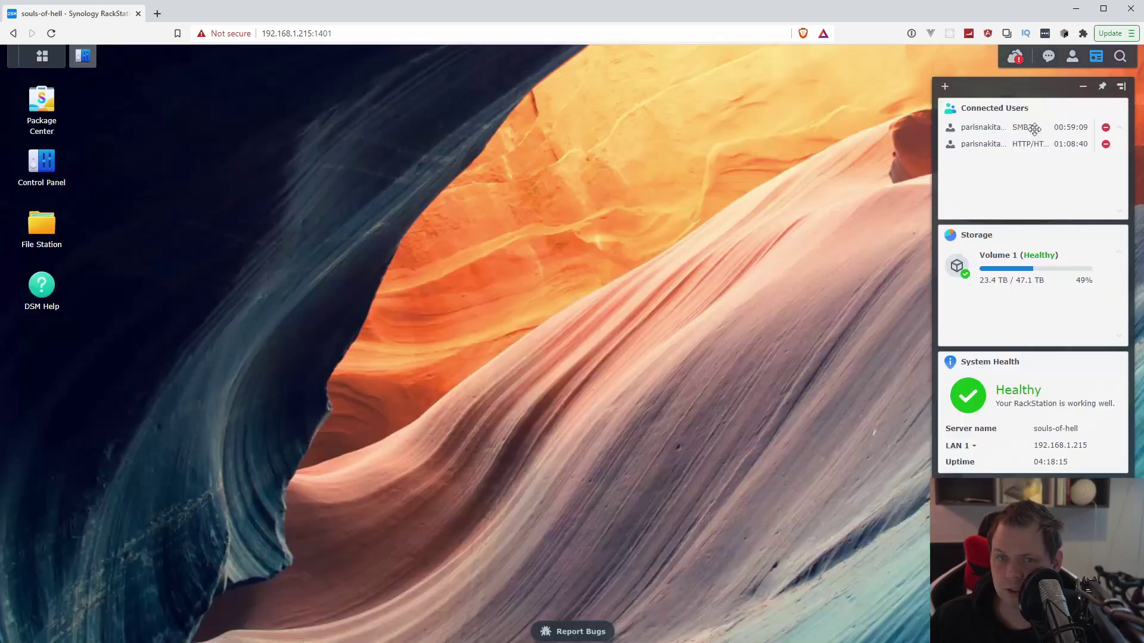
pyautogui.click(43, 110)
pyautogui.click(299, 191)
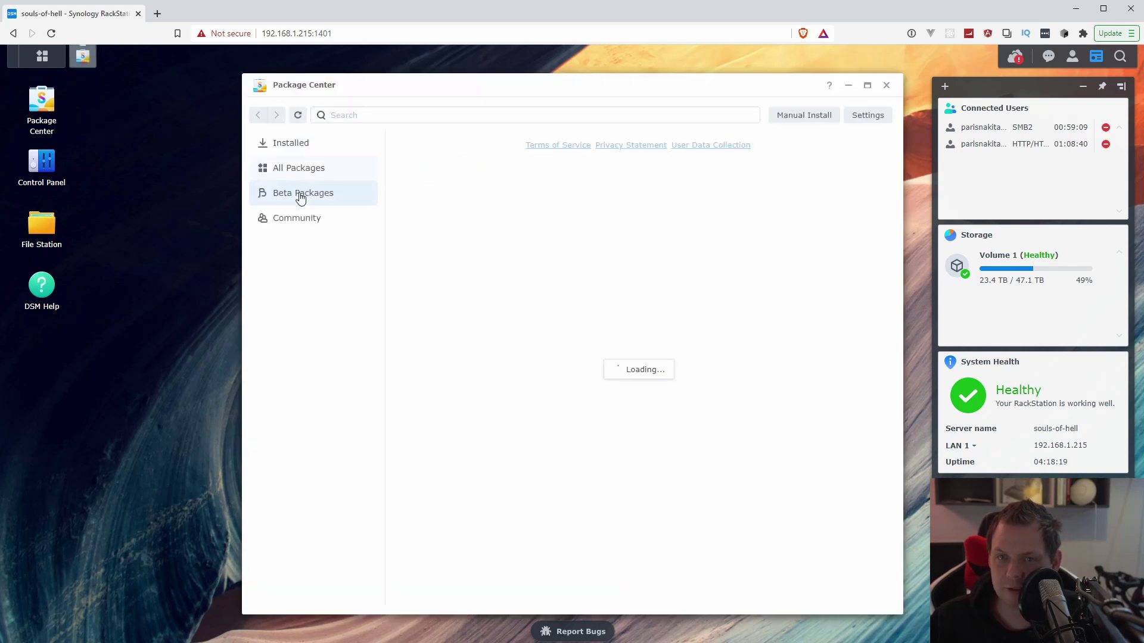
pyautogui.click(887, 86)
pyautogui.click(42, 55)
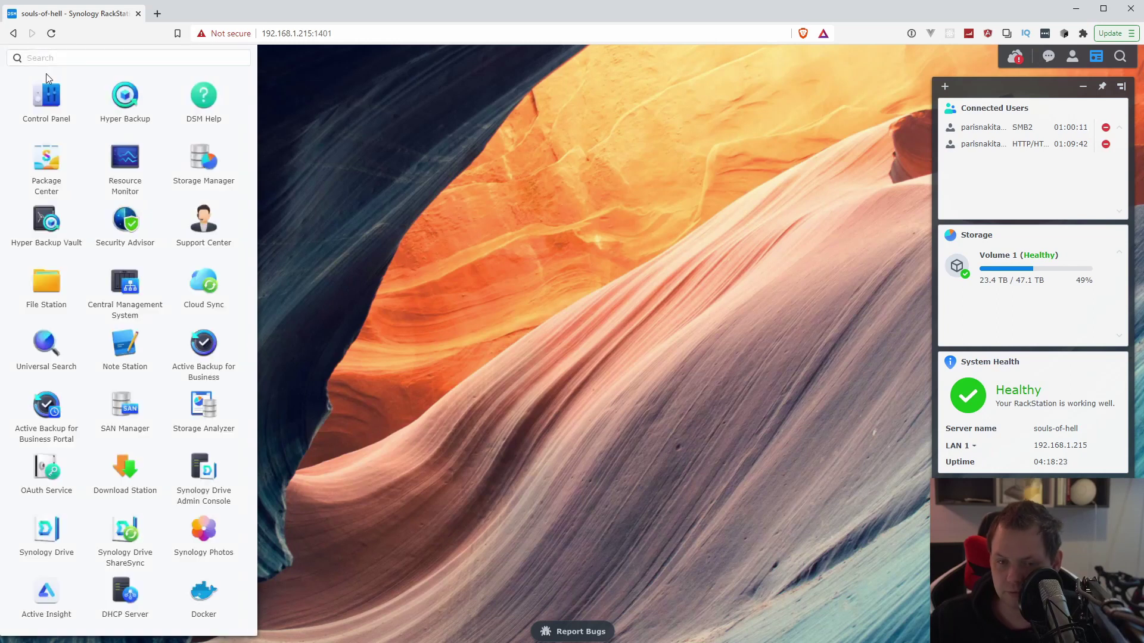
pyautogui.click(59, 59)
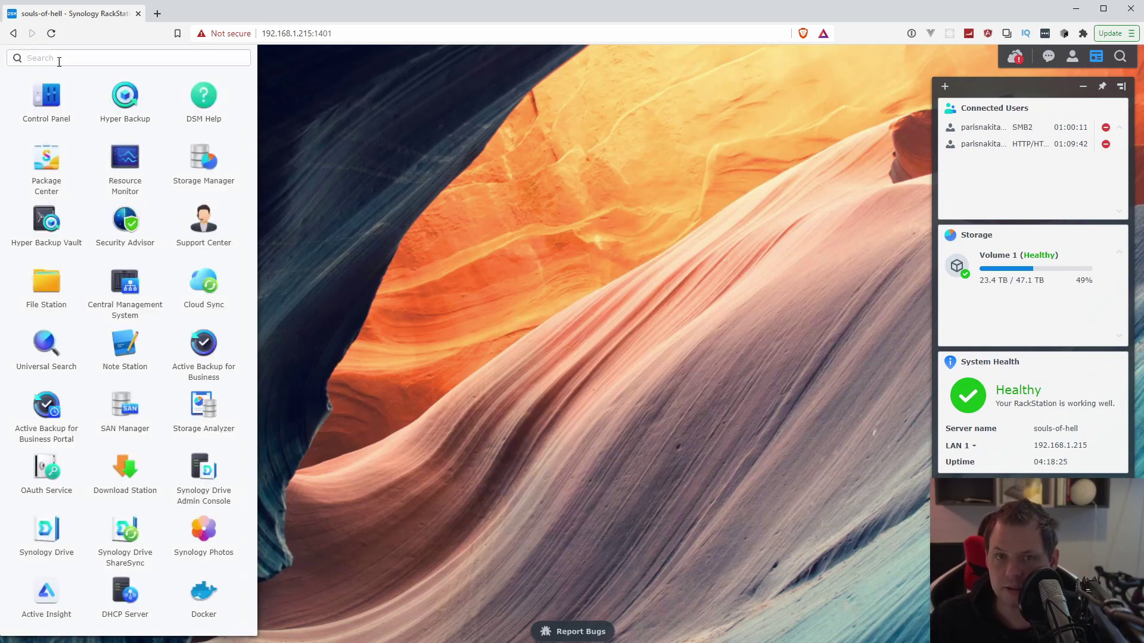
pyautogui.write('vir')
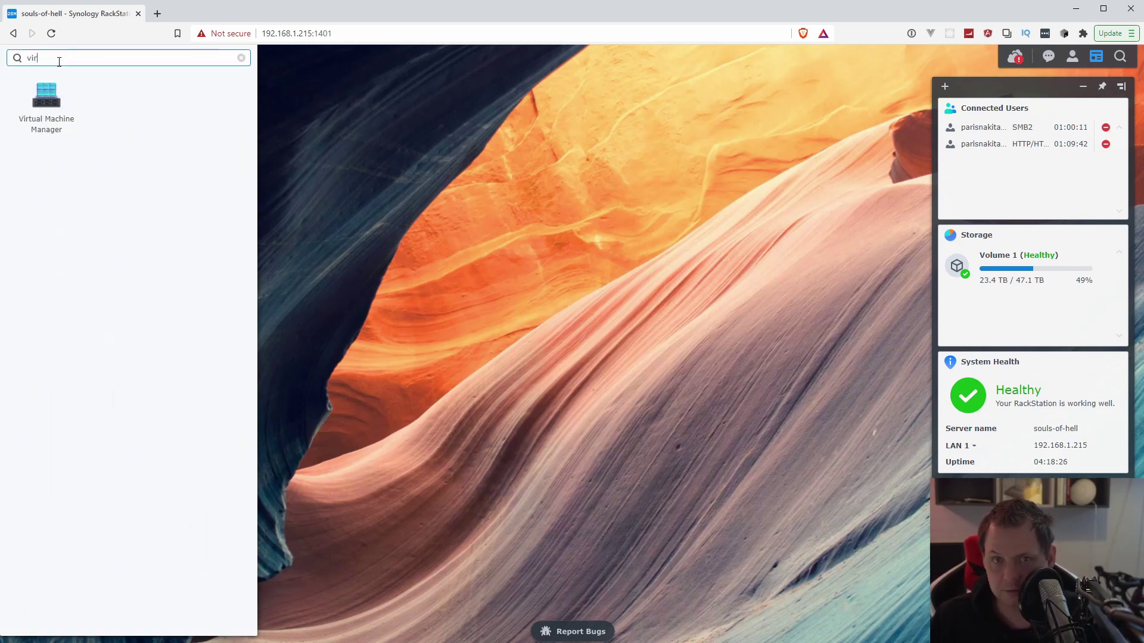
pyautogui.click(47, 96)
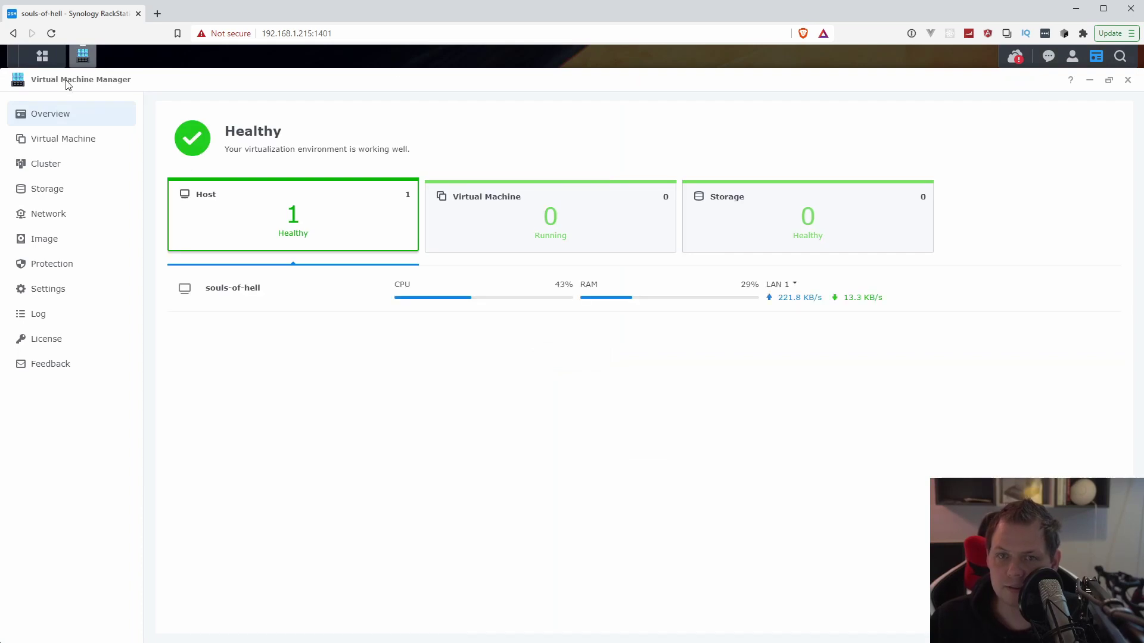
# - Open Package Center via a 'pack' search, check the Virtual Machine Manager package page, then close it
pyautogui.click(41, 57)
pyautogui.click(241, 58)
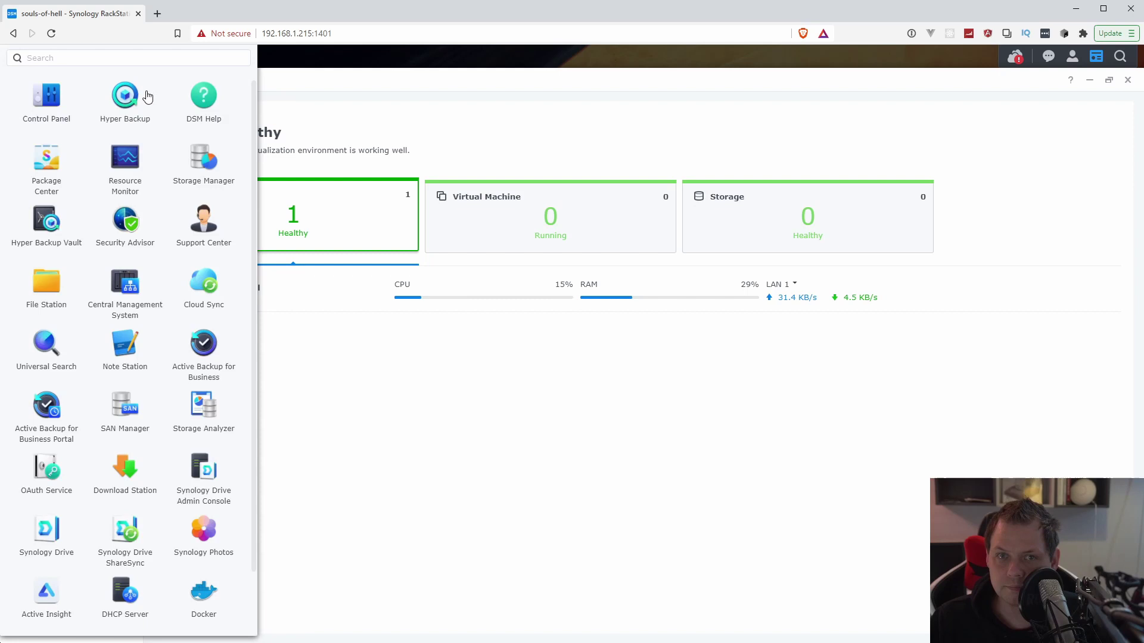
pyautogui.click(129, 60)
pyautogui.write('pack')
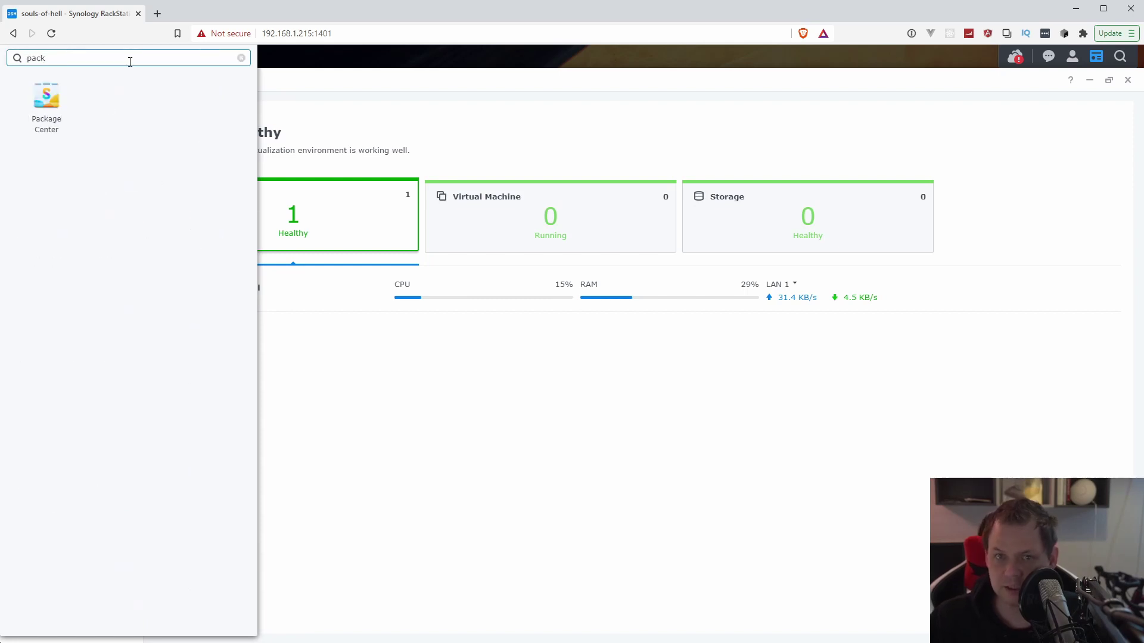
pyautogui.click(56, 109)
pyautogui.click(370, 115)
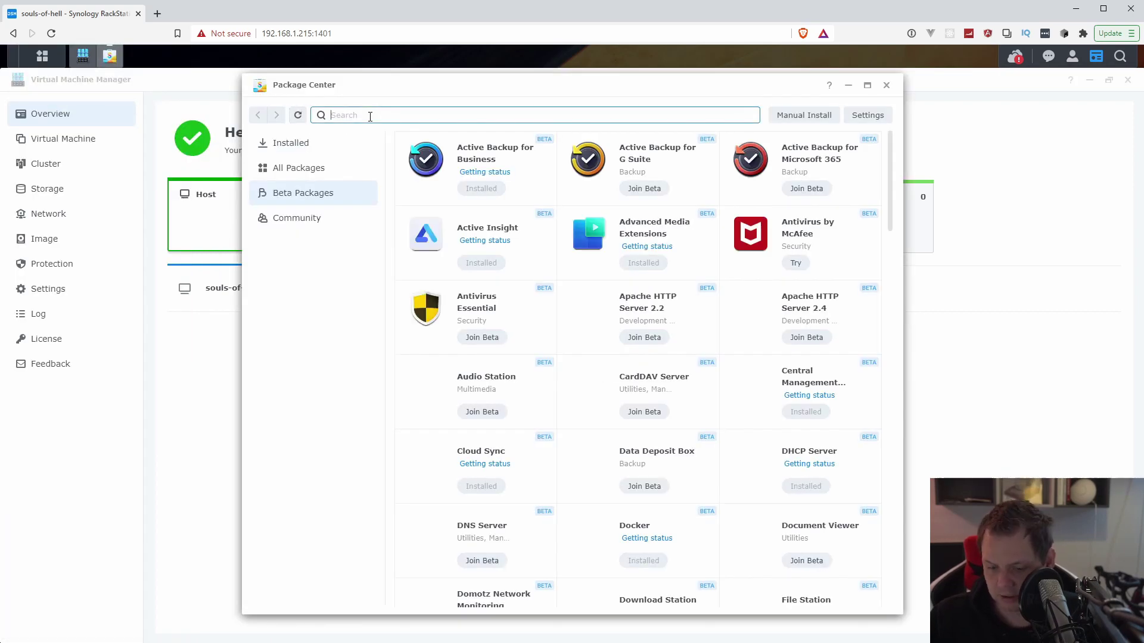
pyautogui.write('vir')
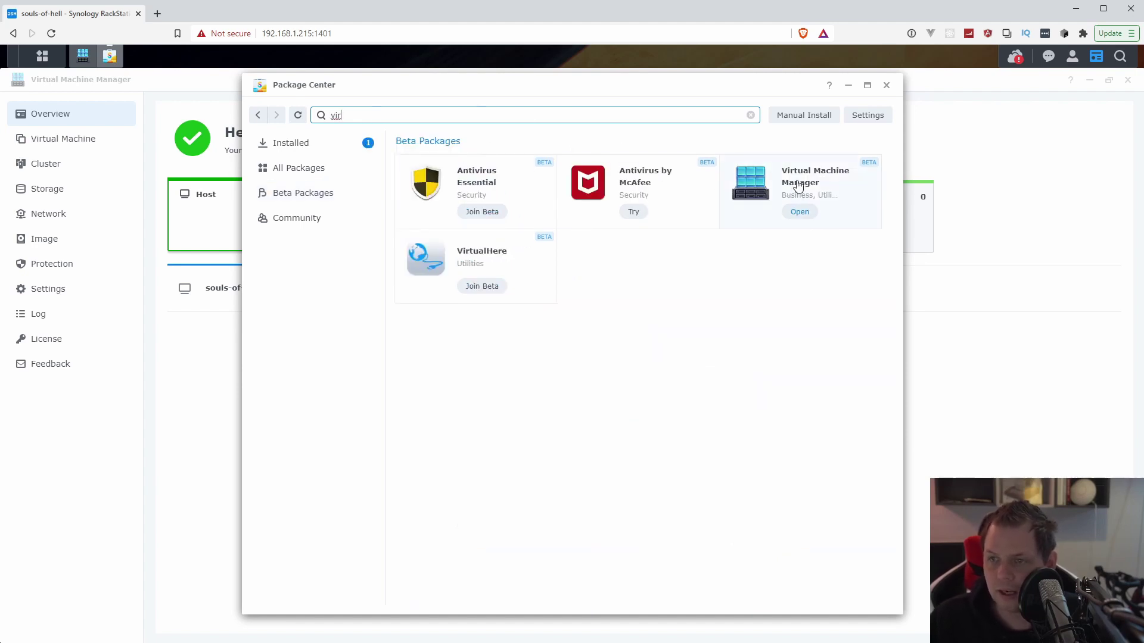
pyautogui.click(796, 185)
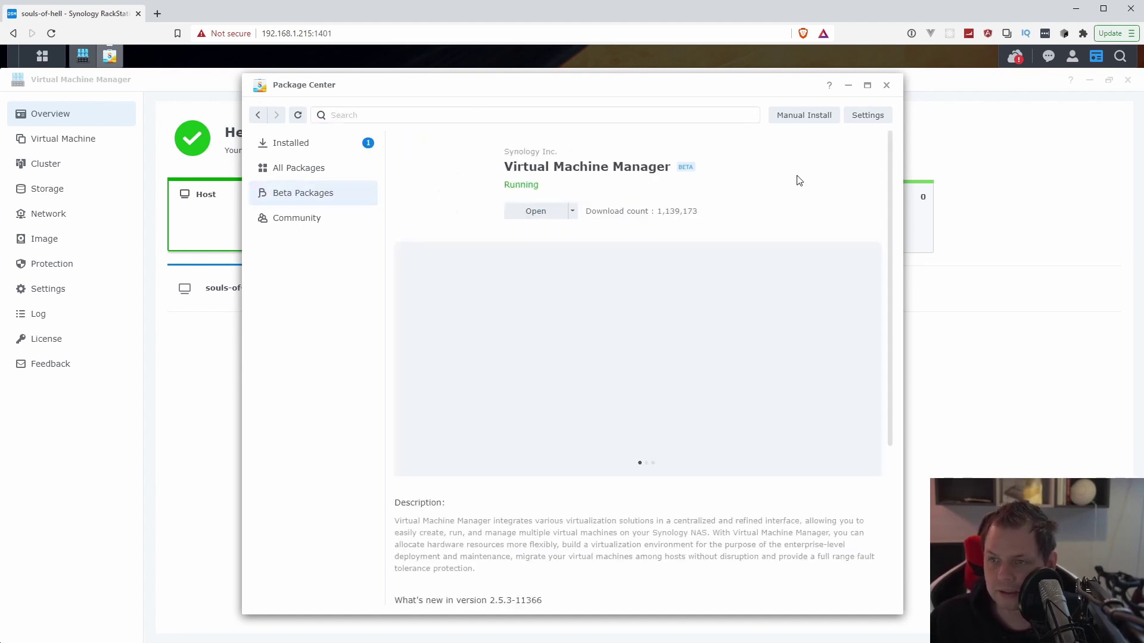
pyautogui.click(886, 85)
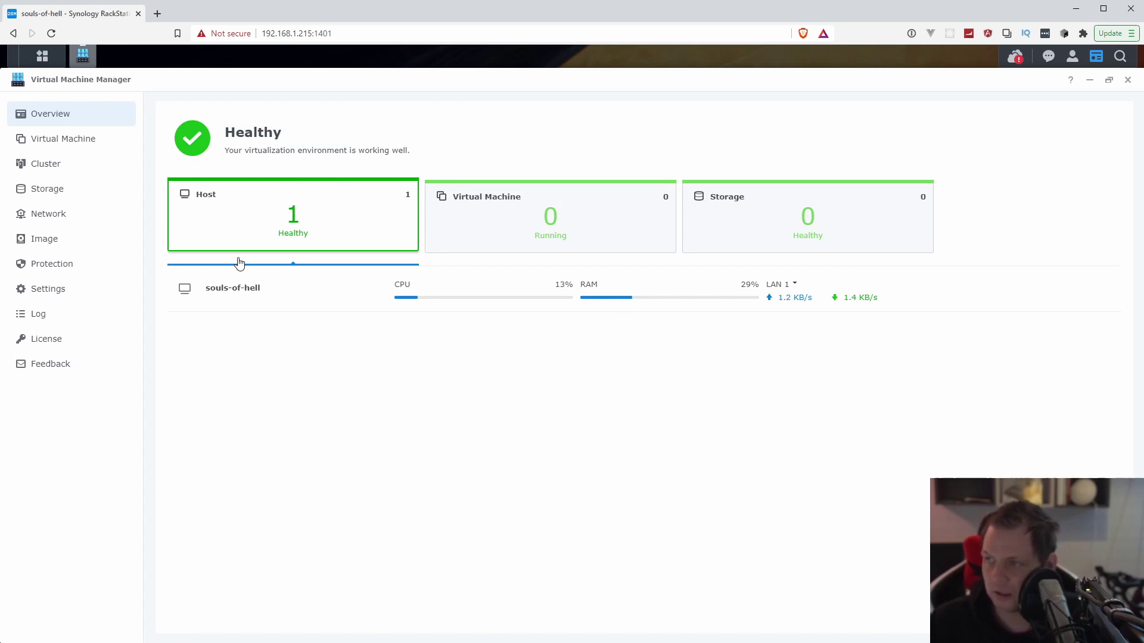
# - Add a VM storage on Volume 1 with default settings, creating souls-of-hell - VM Storage 1
pyautogui.click(59, 191)
pyautogui.click(179, 117)
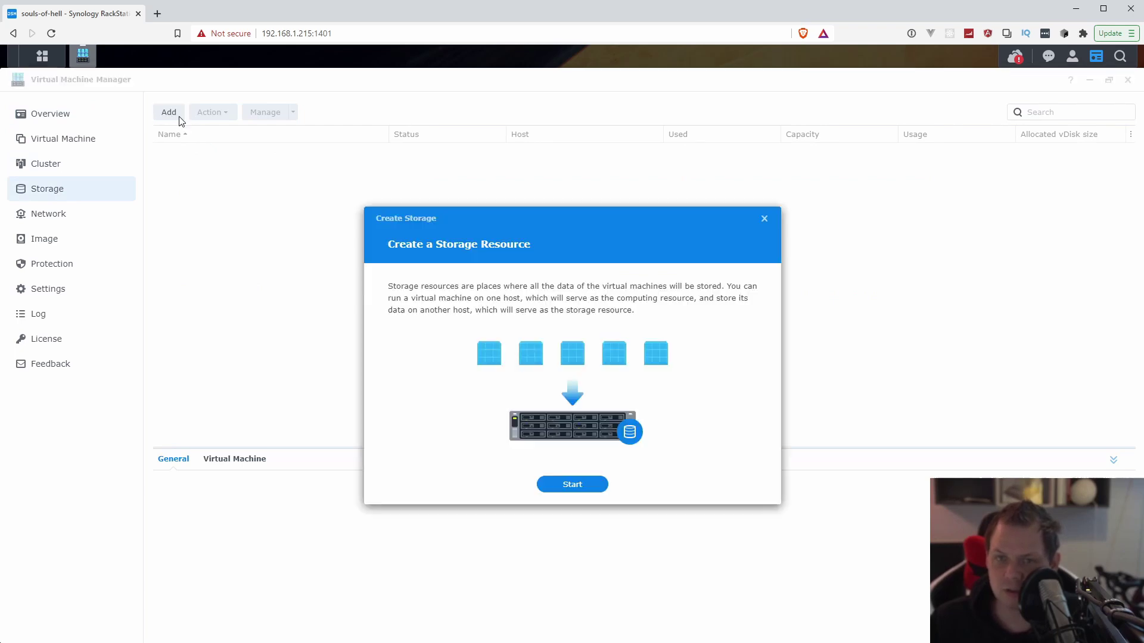
pyautogui.moveTo(479, 215); pyautogui.dragTo(368, 163)
pyautogui.click(469, 433)
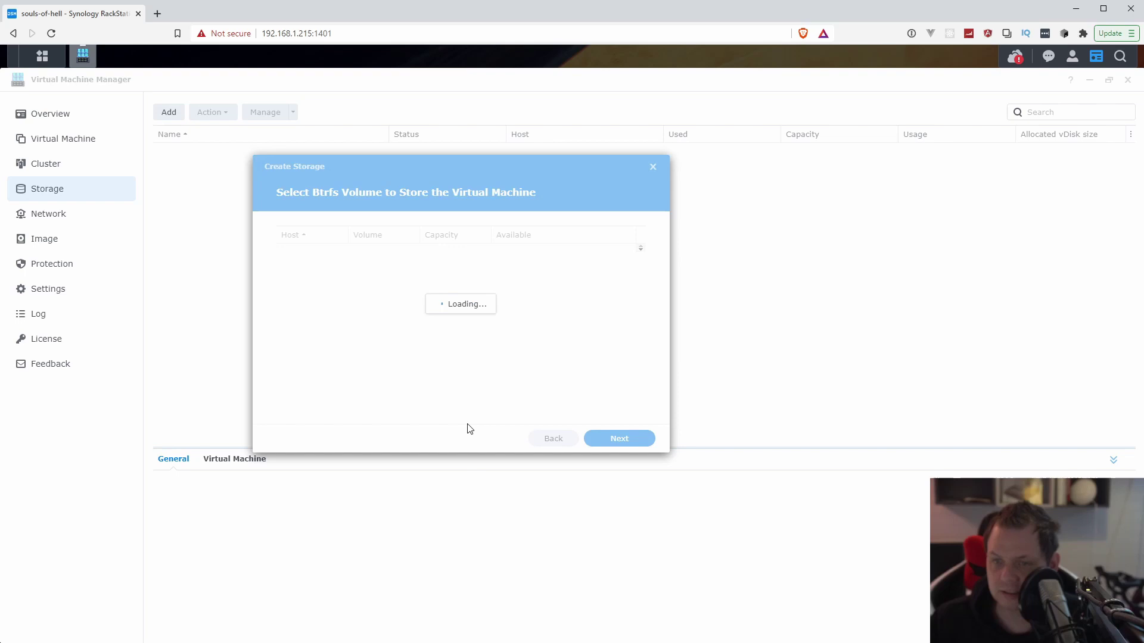
pyautogui.click(304, 258)
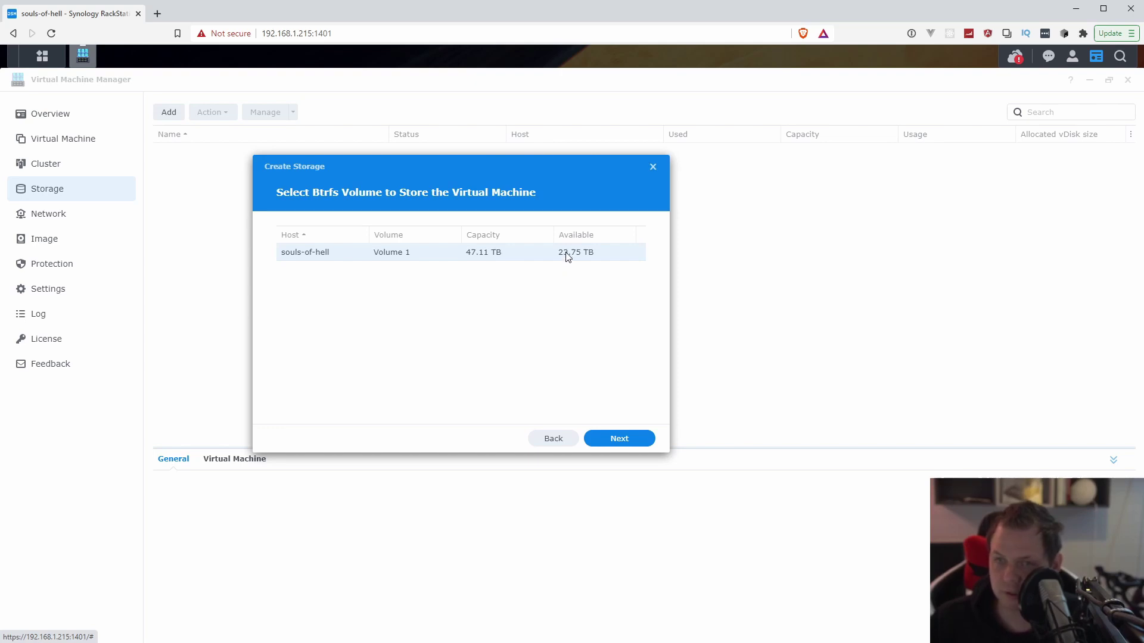
pyautogui.click(620, 444)
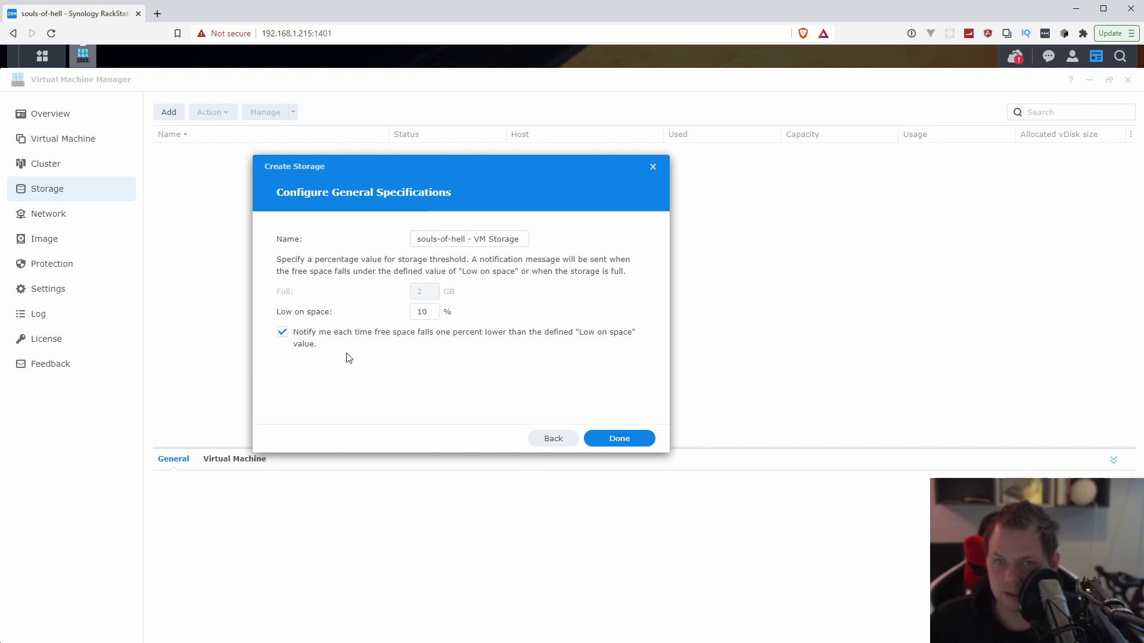
pyautogui.click(604, 447)
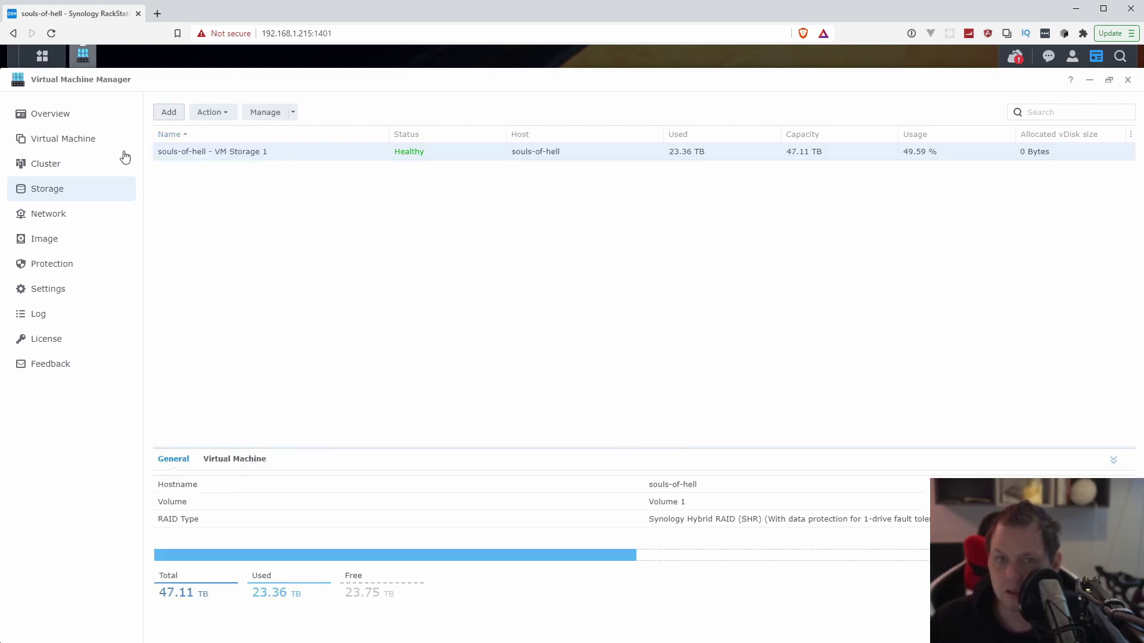
# - Edit the Default VM Network switch to untick LAN 1, LAN 2 and LAN 3, keeping LAN 4
pyautogui.click(67, 220)
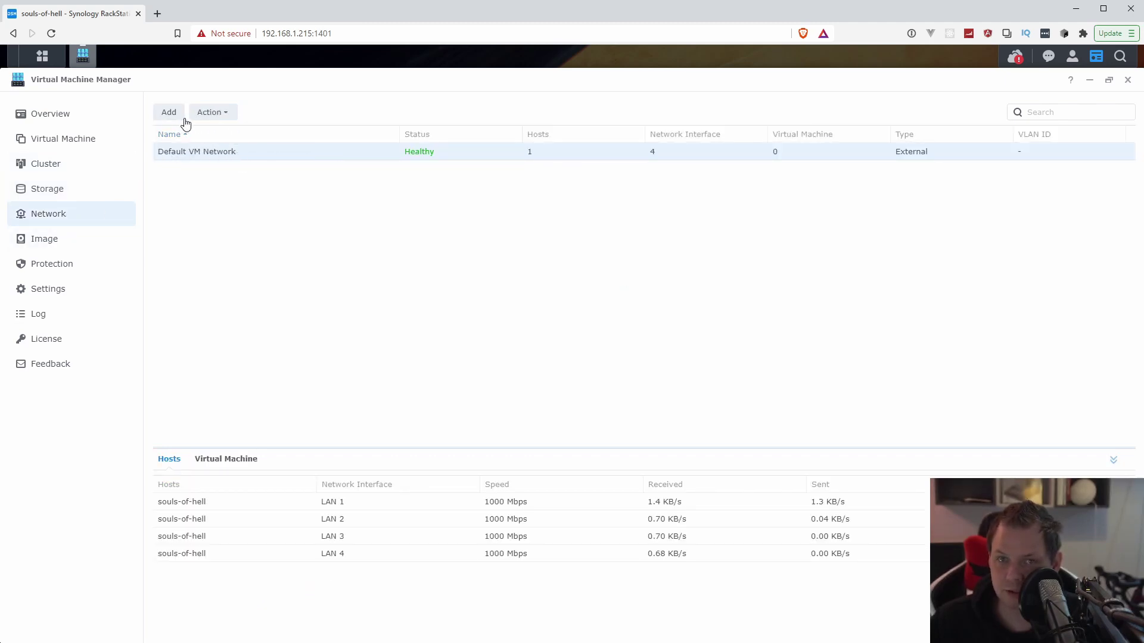
pyautogui.rightClick(234, 153)
pyautogui.click(260, 167)
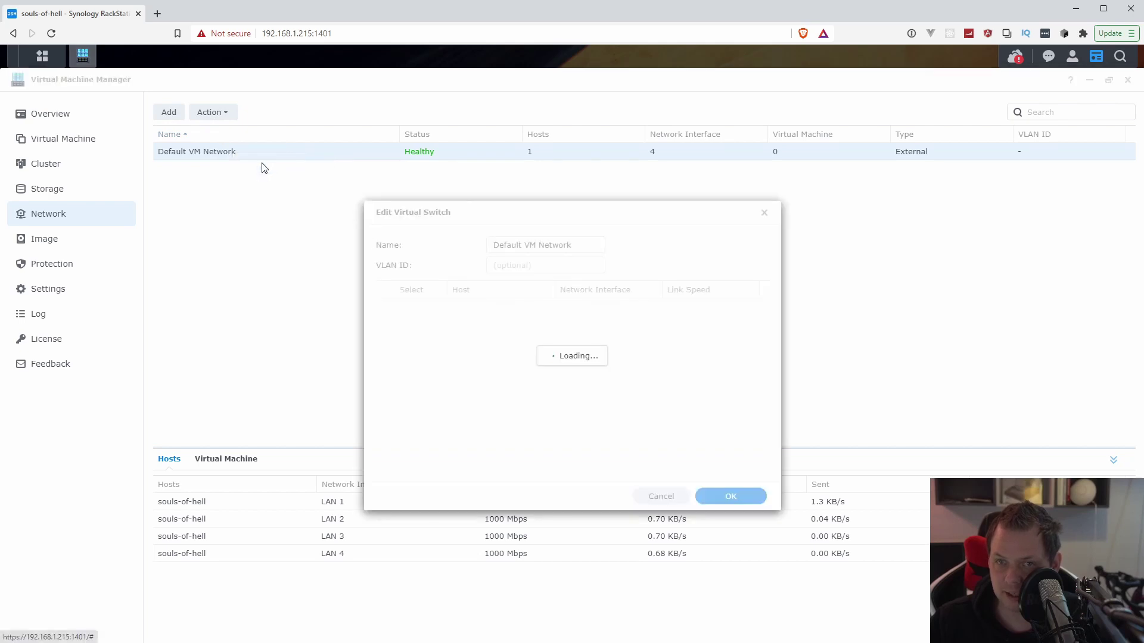
pyautogui.click(411, 307)
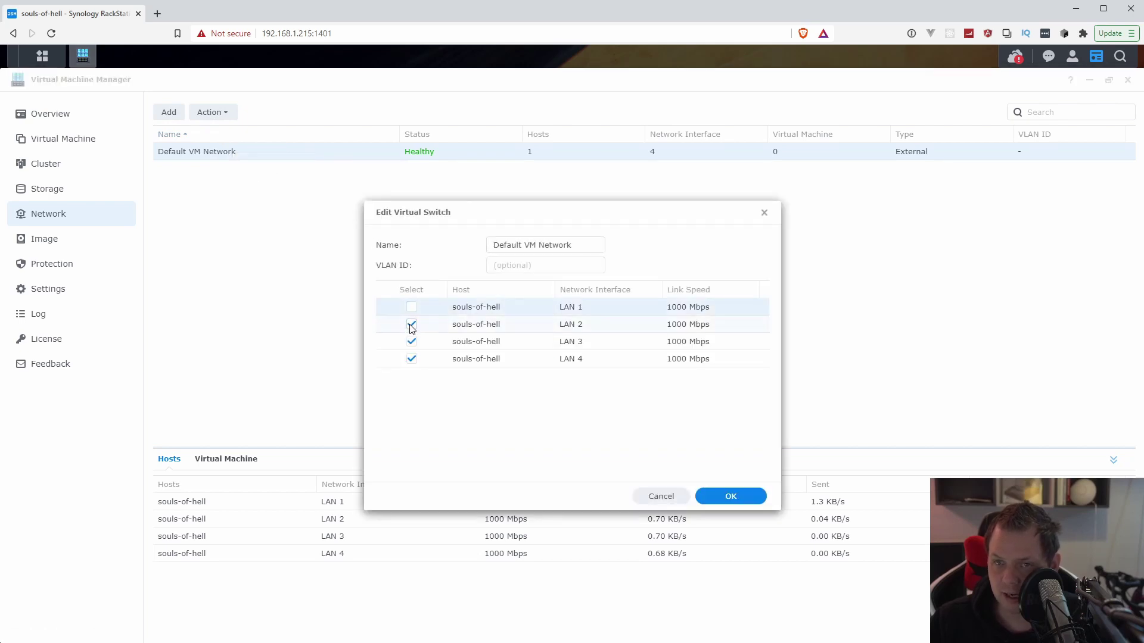
pyautogui.click(411, 324)
pyautogui.click(411, 341)
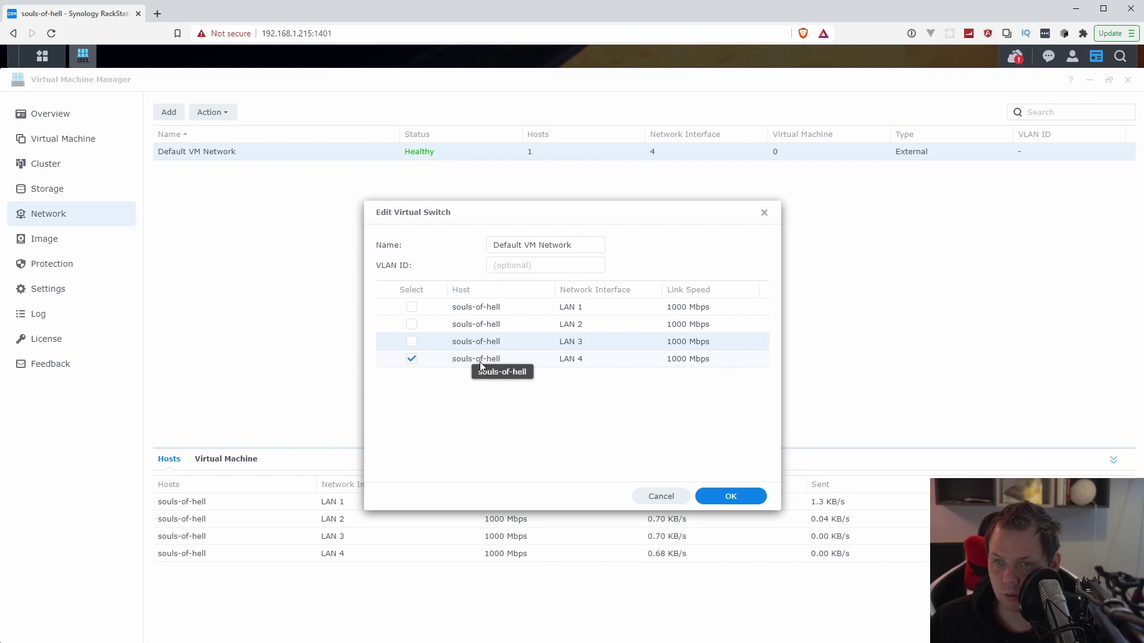
pyautogui.click(744, 494)
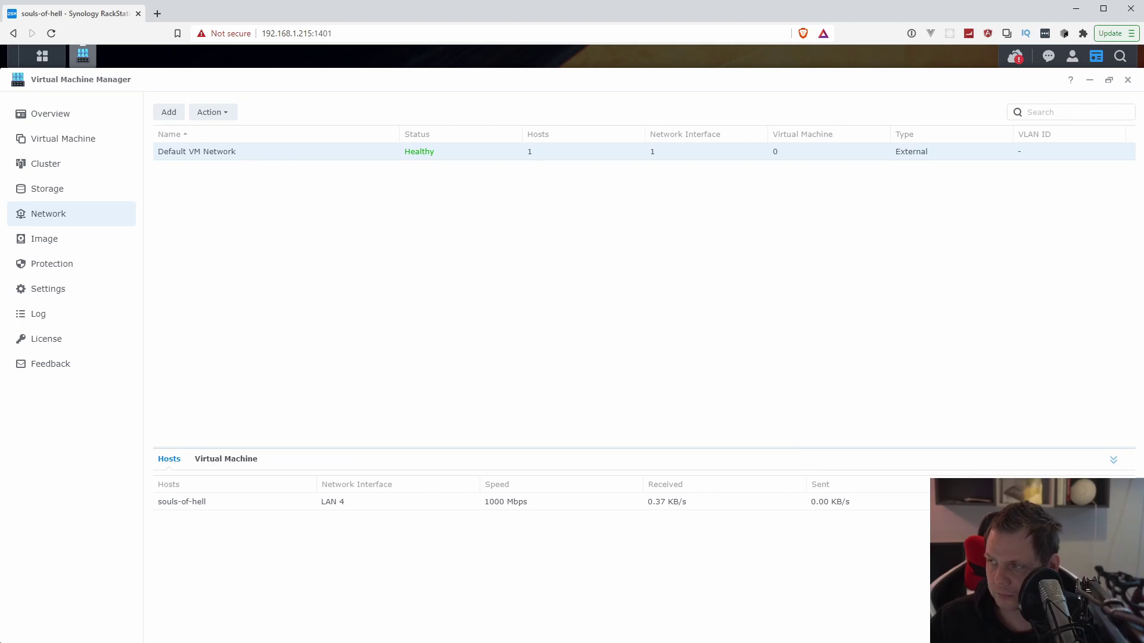
# - Add a DSM image by downloading the 314.7 MB Virtual DSM file from Synology
pyautogui.click(69, 247)
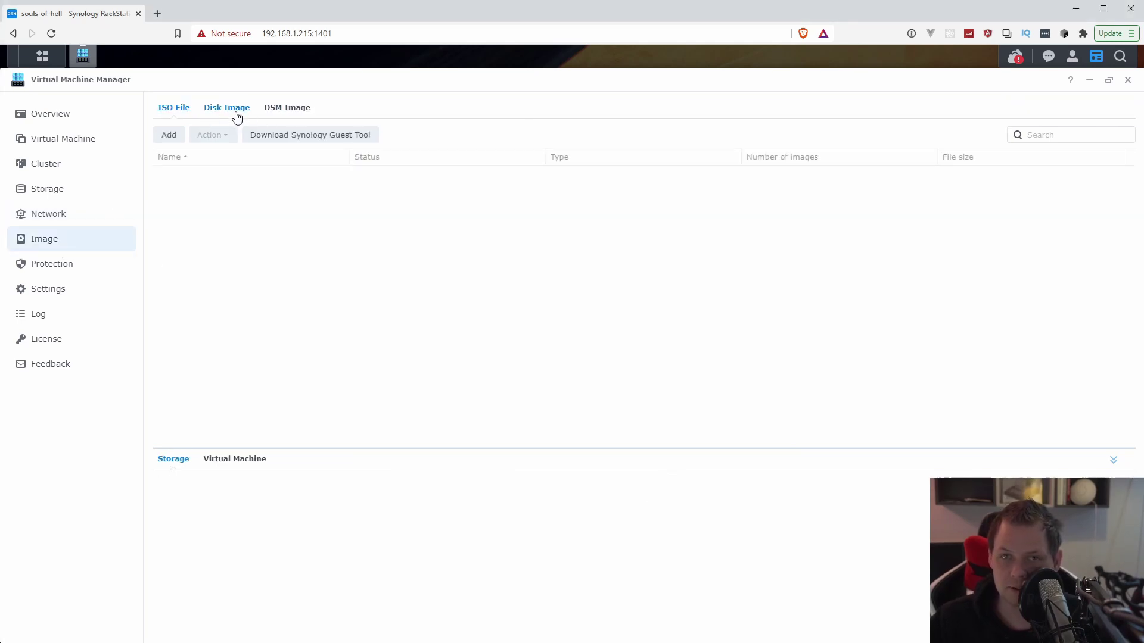
pyautogui.click(275, 112)
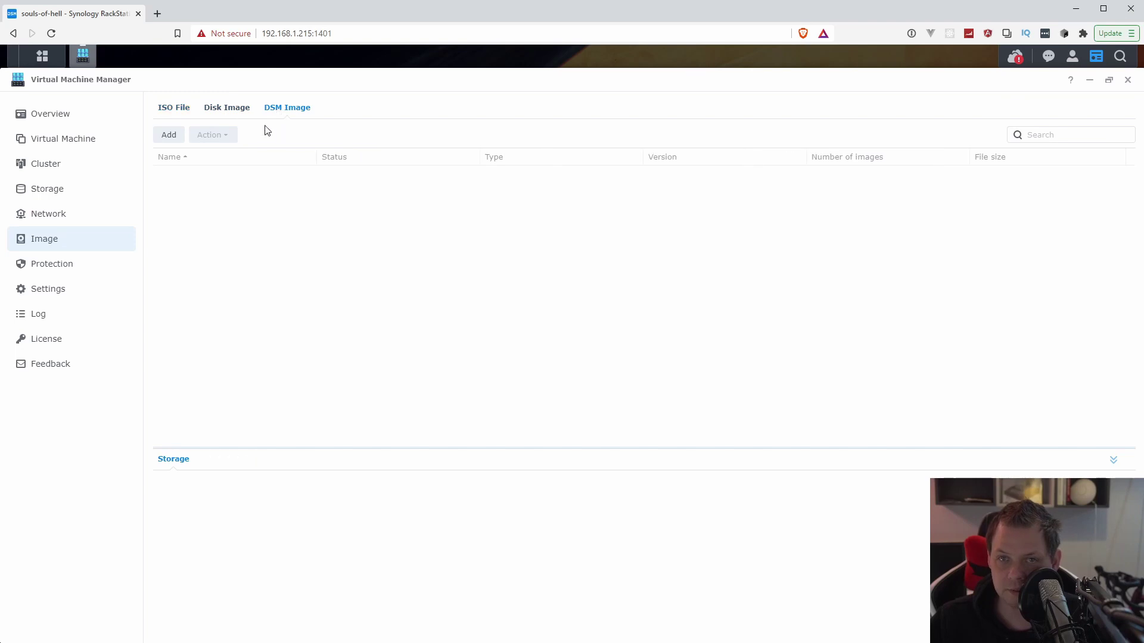
pyautogui.click(170, 136)
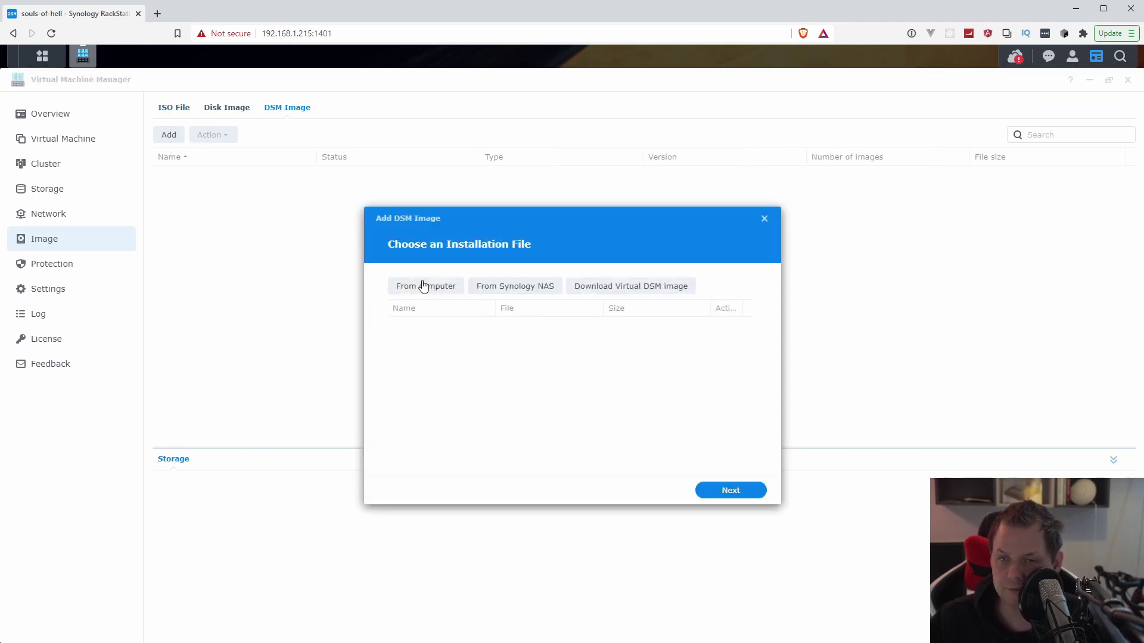
pyautogui.click(459, 288)
pyautogui.click(703, 9)
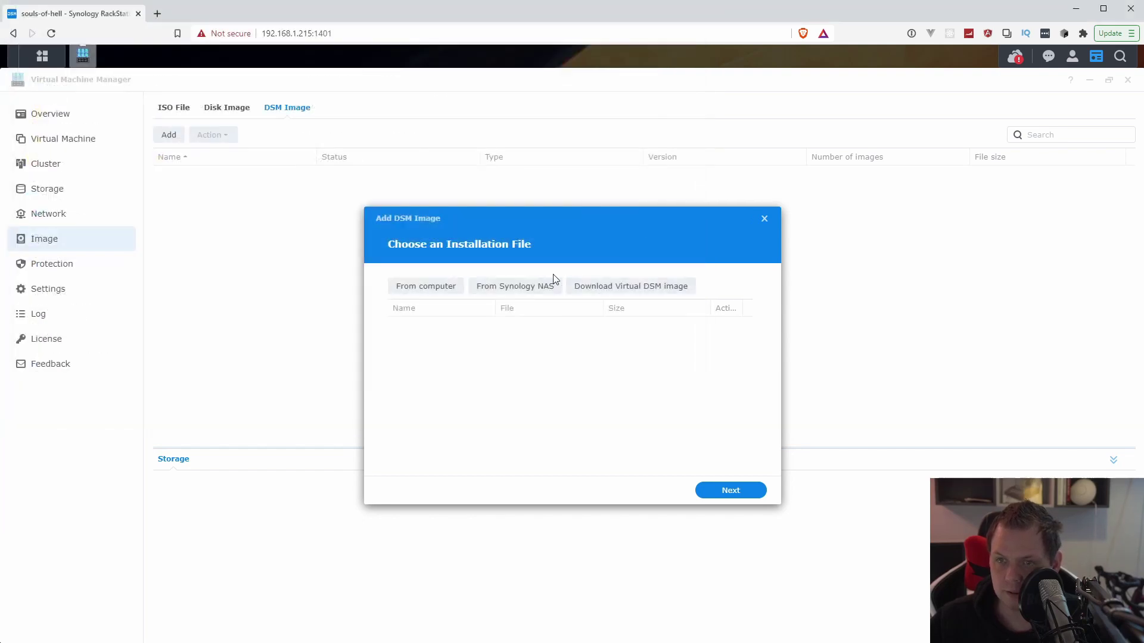
pyautogui.click(526, 289)
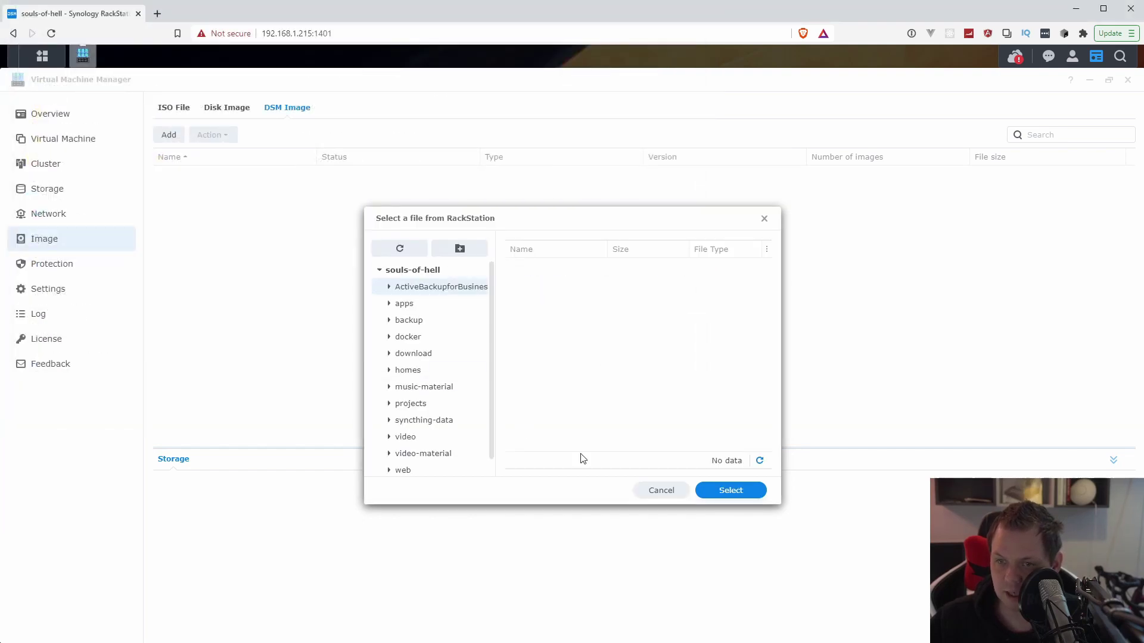
pyautogui.click(661, 490)
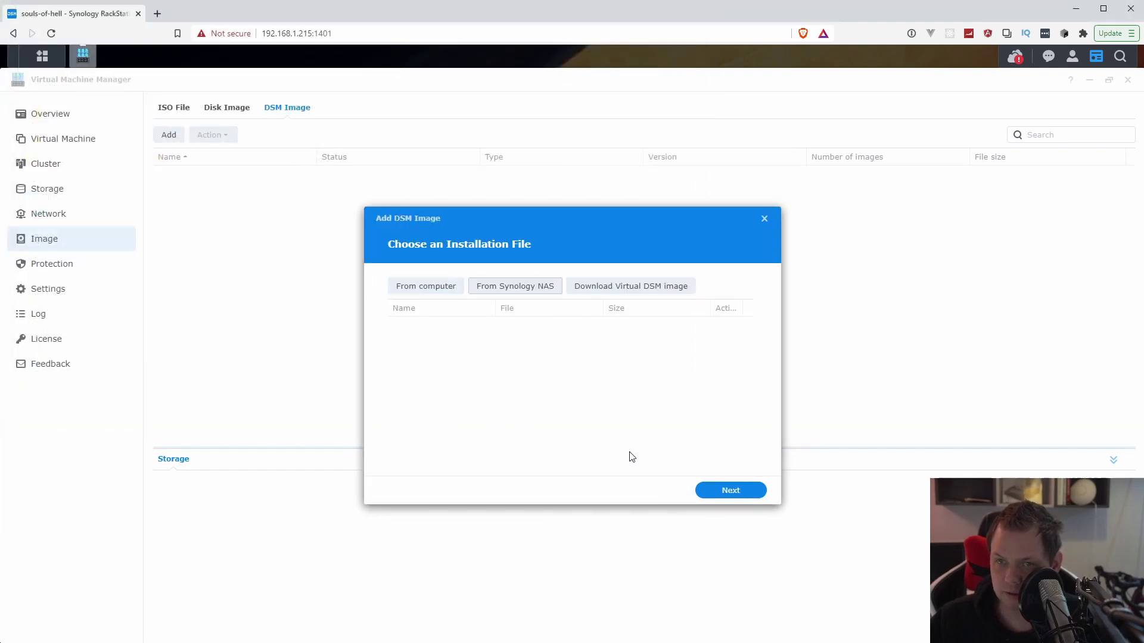
pyautogui.click(622, 297)
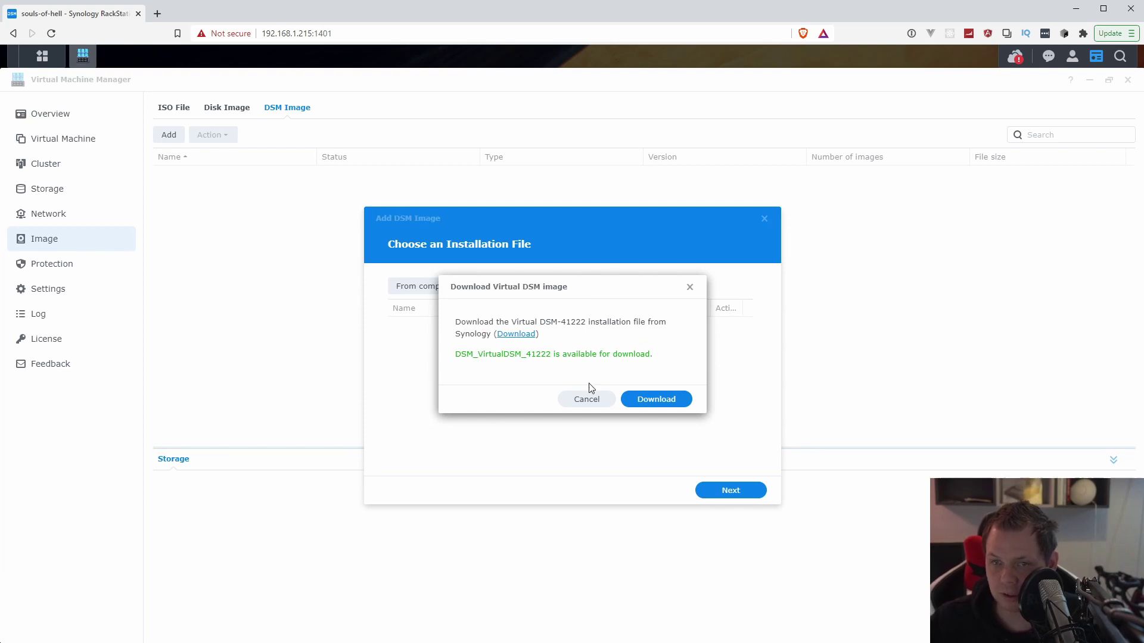
pyautogui.click(648, 400)
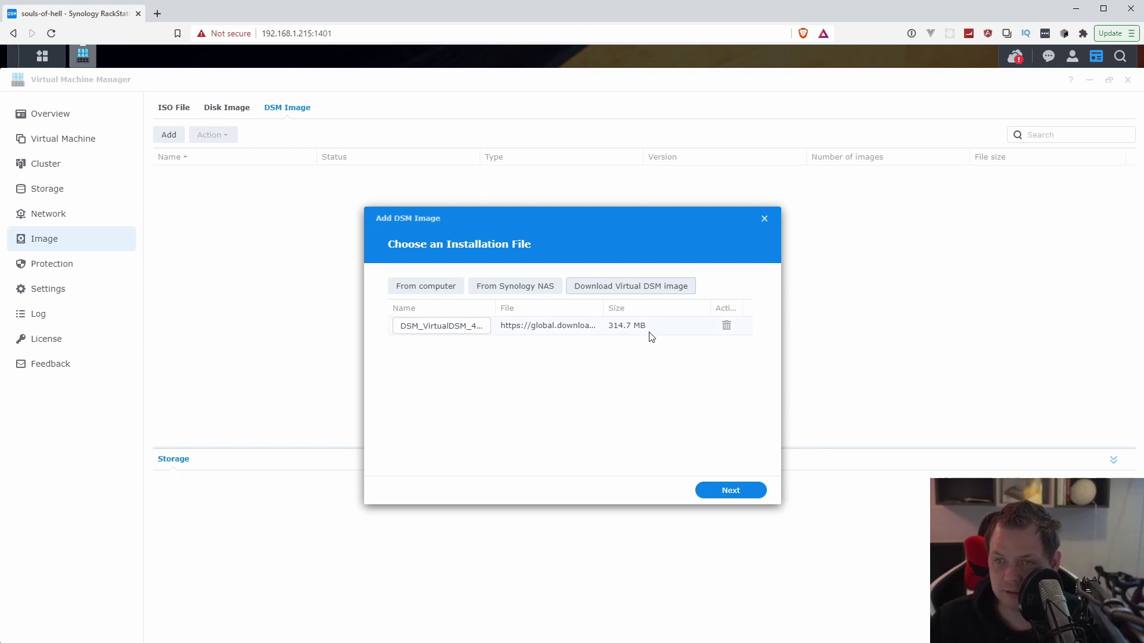
pyautogui.click(715, 490)
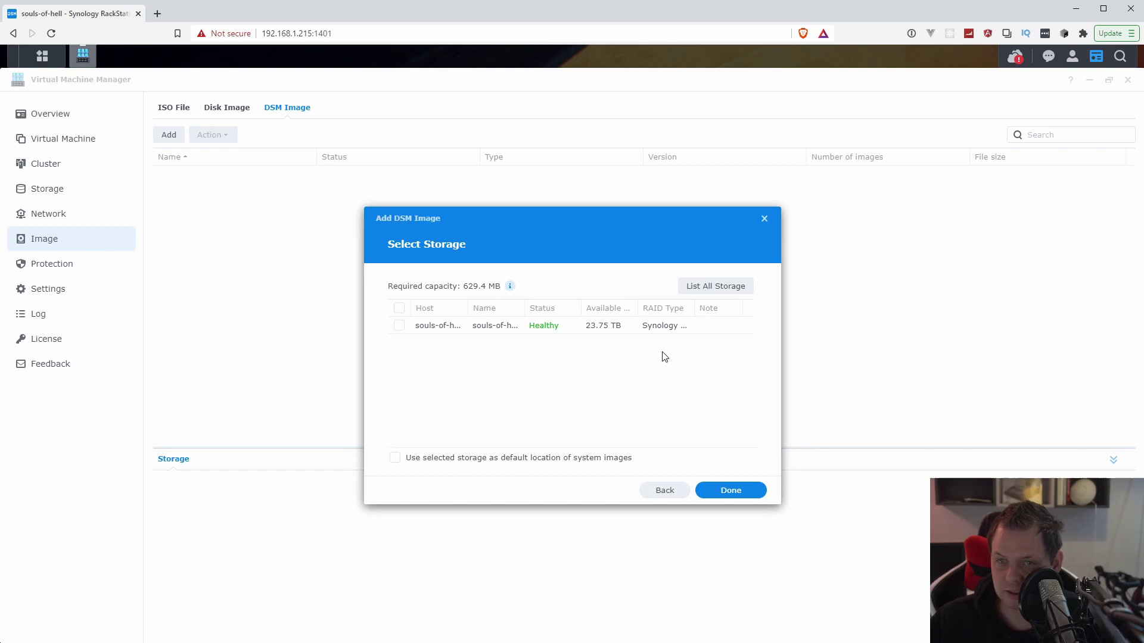
# - Store the image on the souls-of-hell volume so DSM_VirtualDSM_41222 imports as Healthy
pyautogui.click(459, 328)
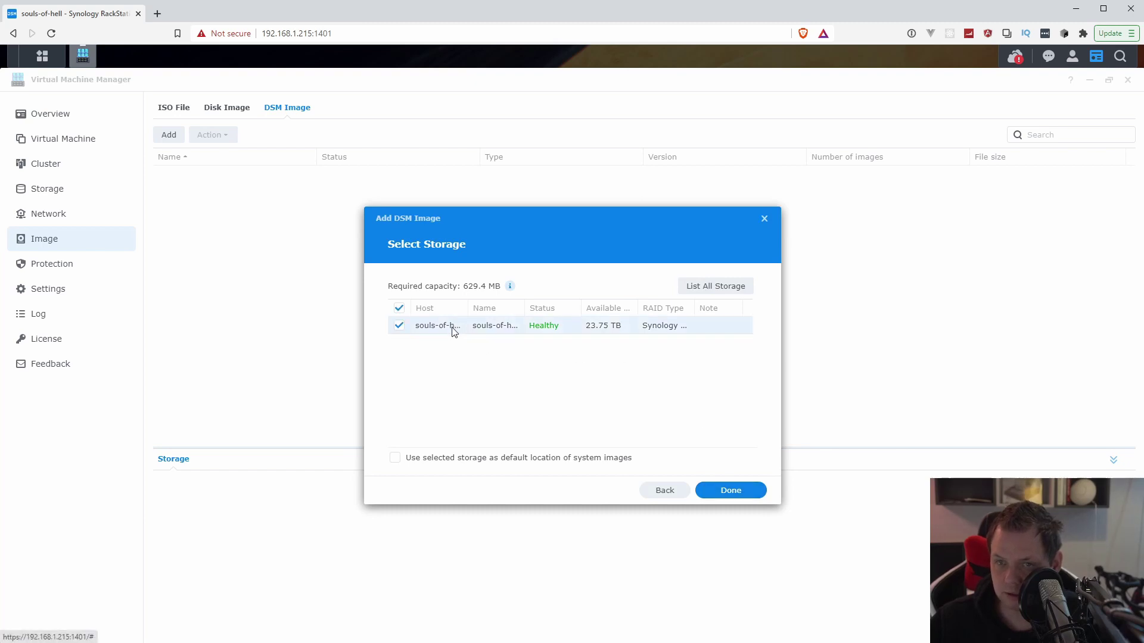
pyautogui.click(732, 493)
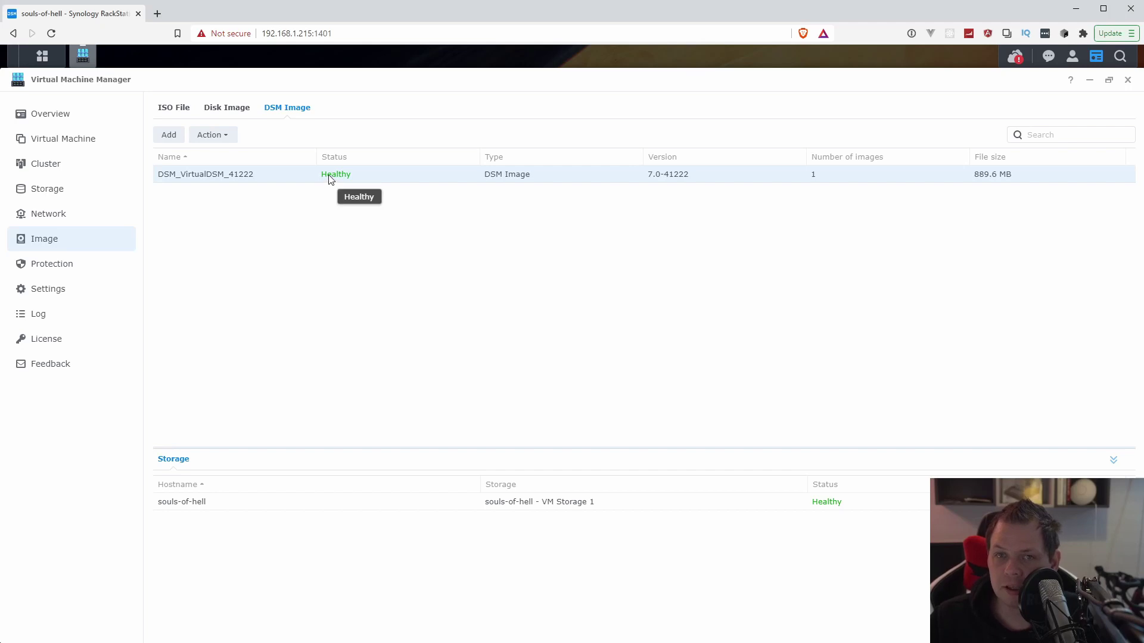
# - Start a new virtual machine with Synology Virtual DSM as its operating system
pyautogui.click(66, 145)
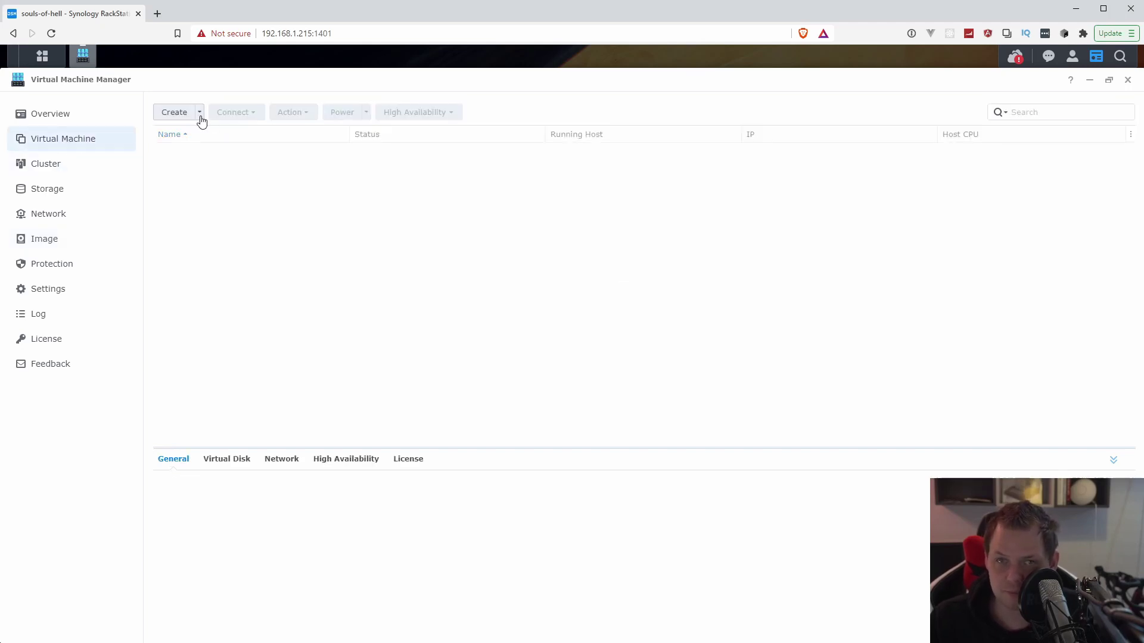
pyautogui.click(183, 118)
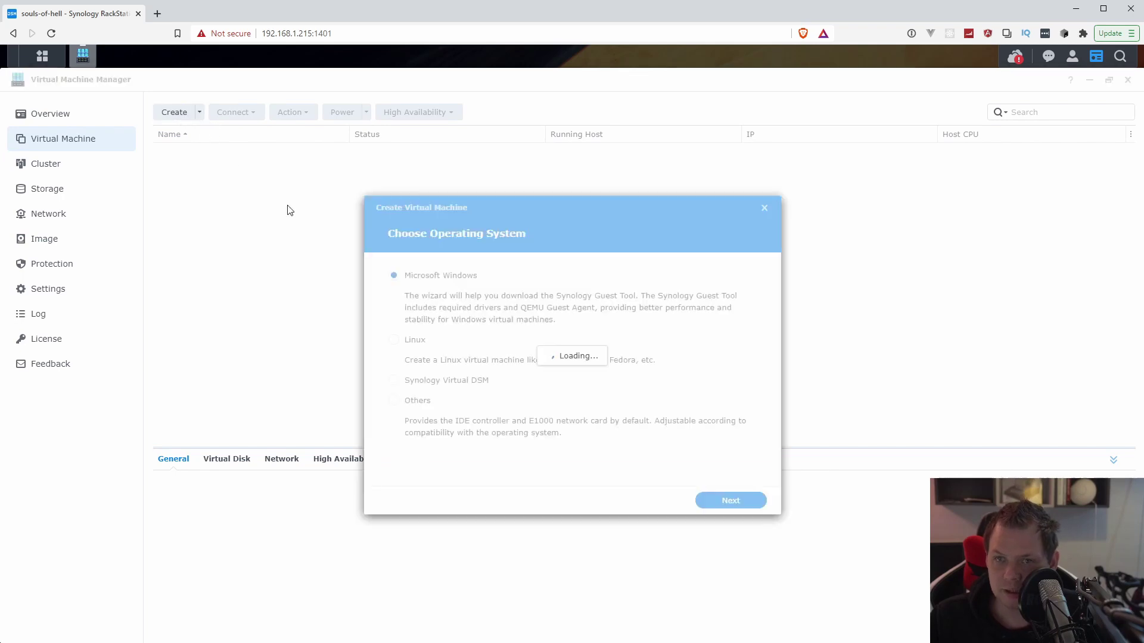
pyautogui.moveTo(472, 208); pyautogui.dragTo(361, 172)
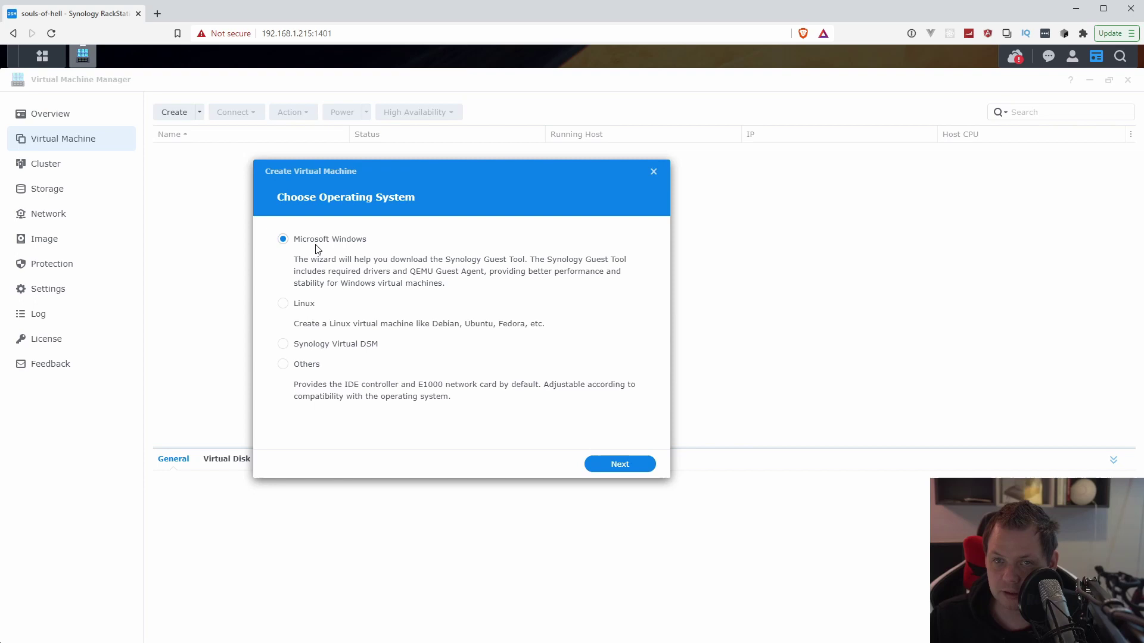
pyautogui.click(303, 307)
pyautogui.click(321, 348)
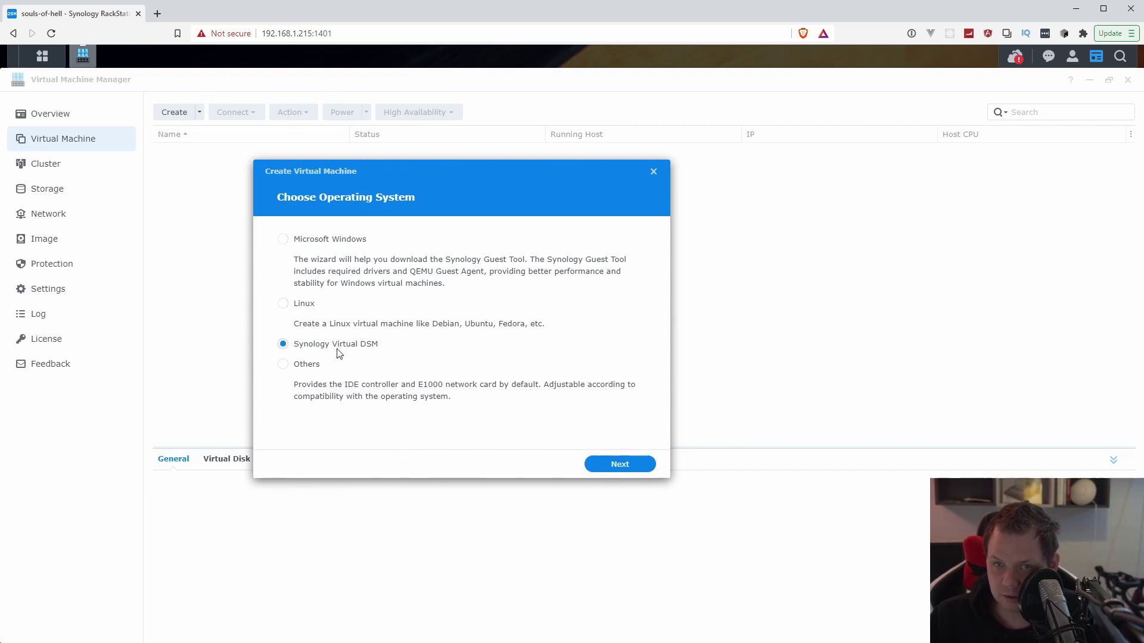
pyautogui.click(313, 365)
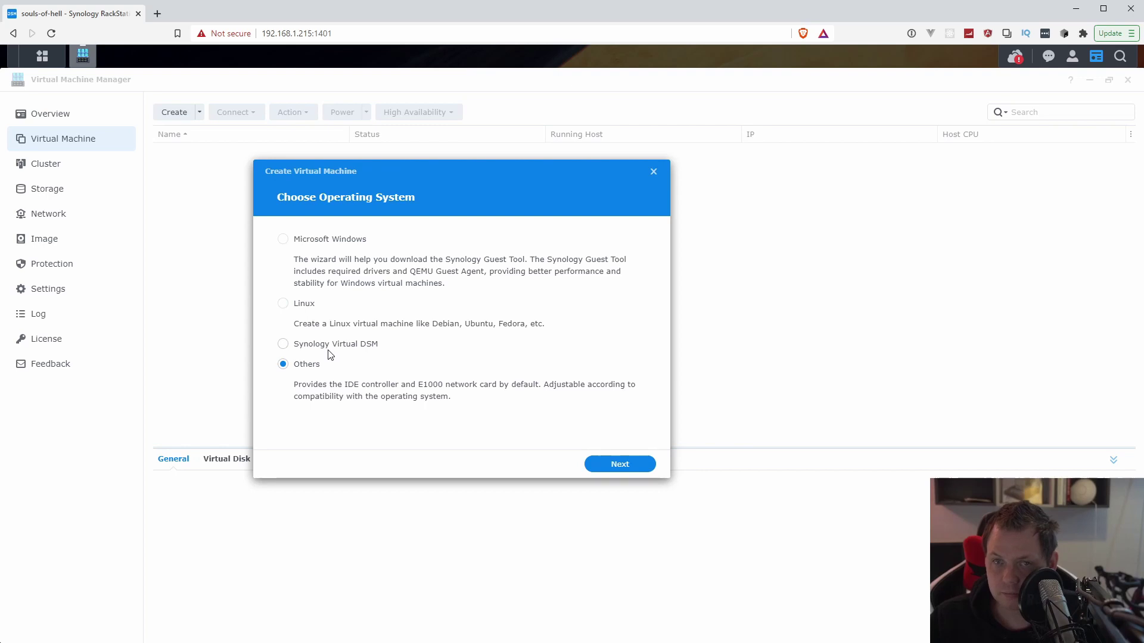
pyautogui.click(326, 348)
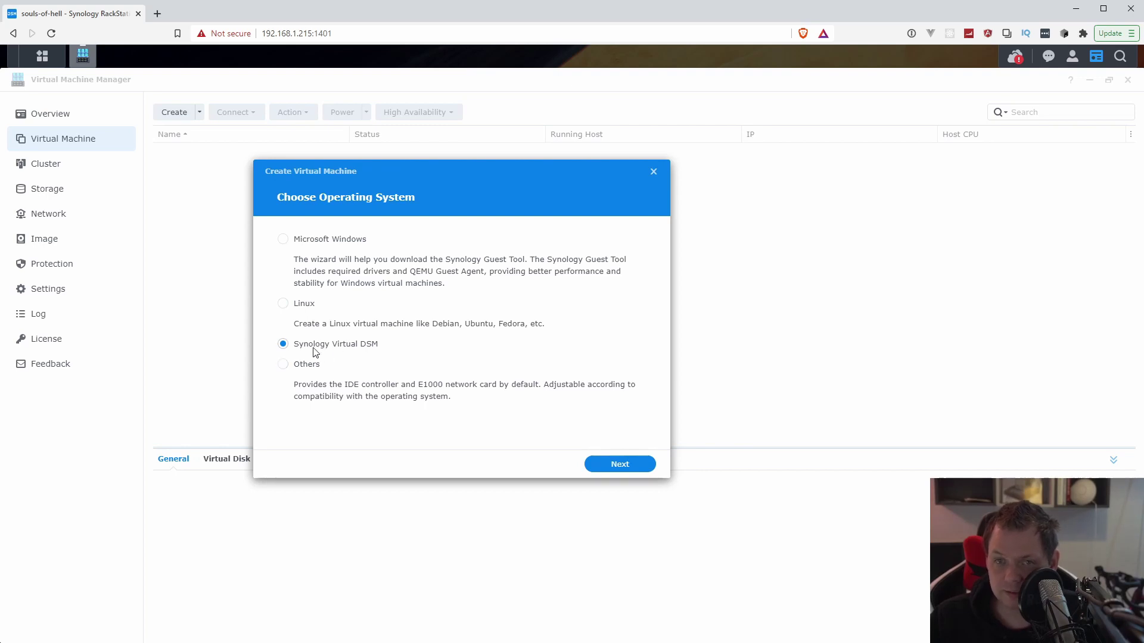
pyautogui.click(604, 464)
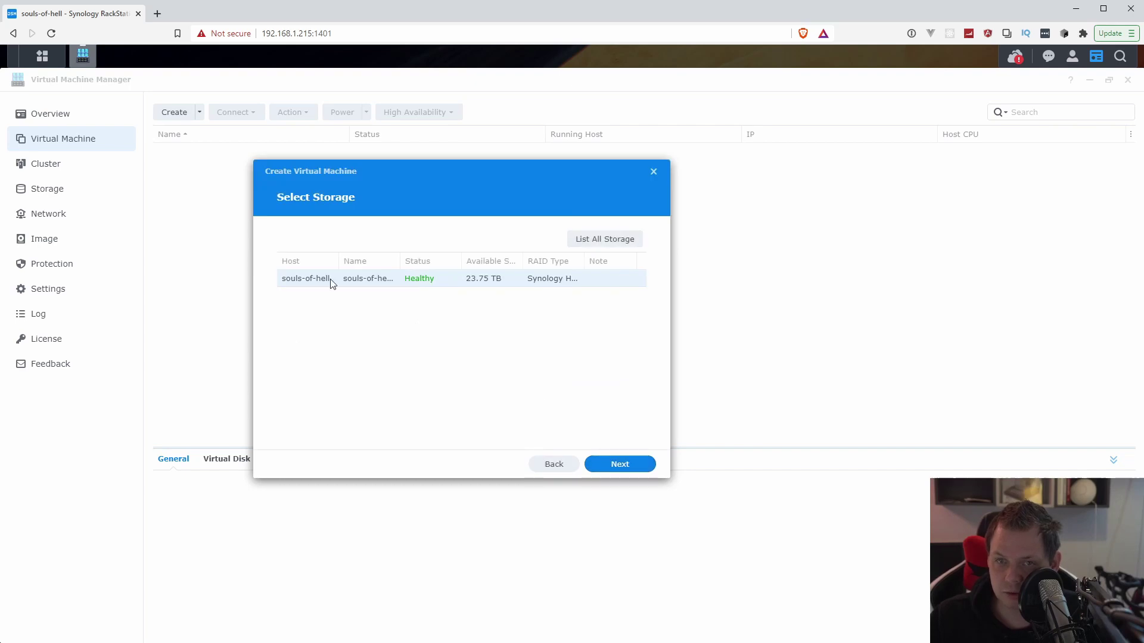
# - Give the virtual machine 2 GB of memory and name it dsm7-youtube
pyautogui.click(620, 465)
pyautogui.click(435, 279)
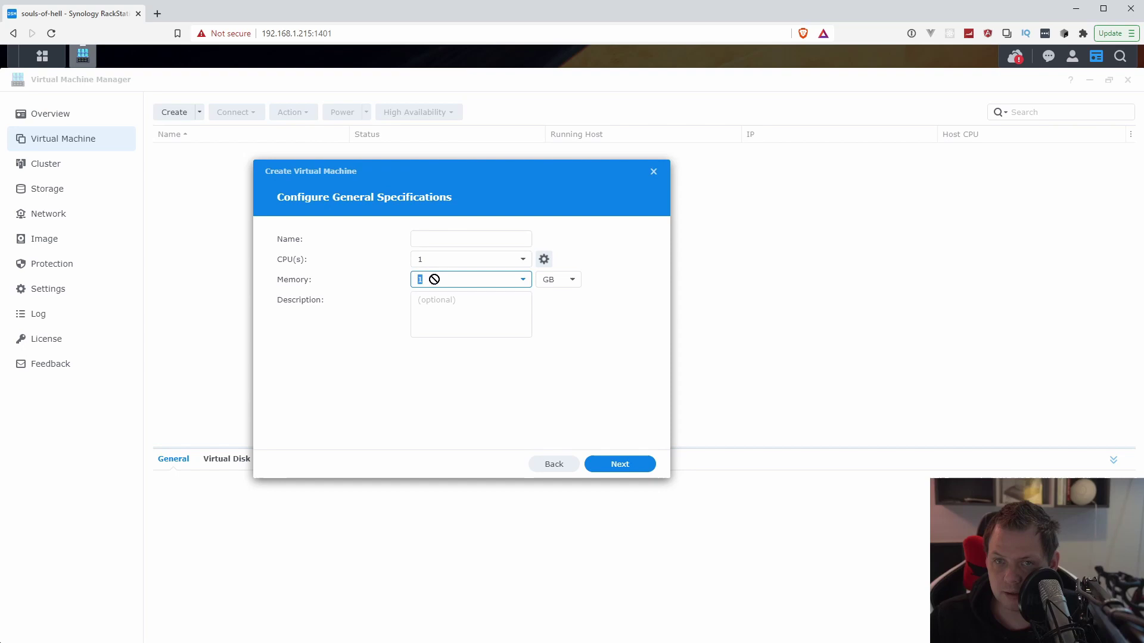
pyautogui.click(523, 279)
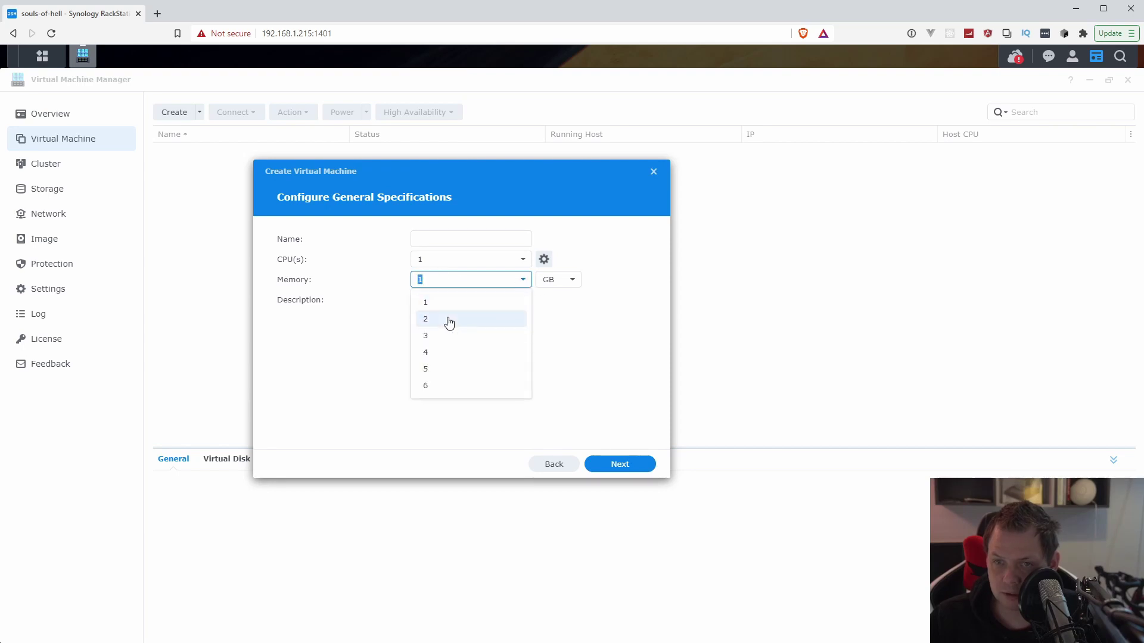
pyautogui.click(447, 319)
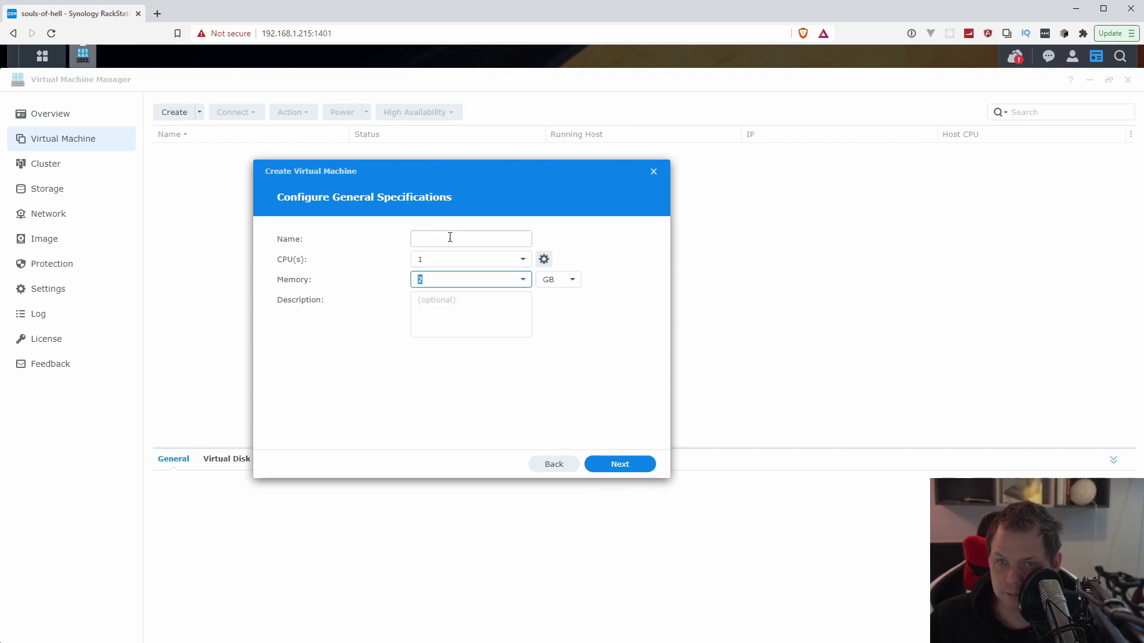
pyautogui.click(555, 283)
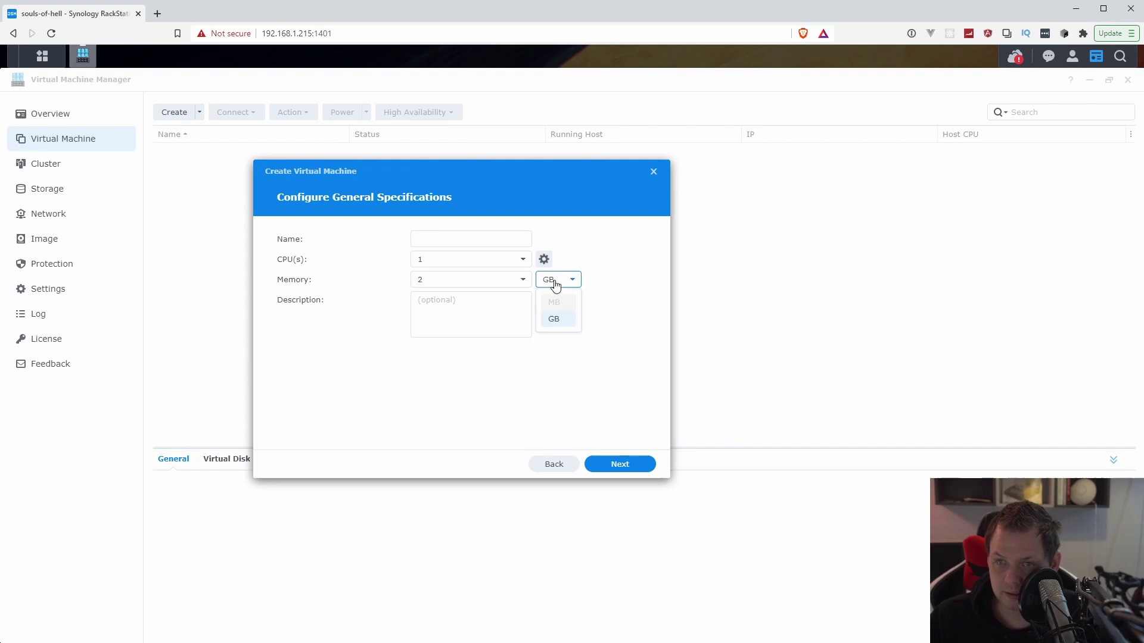
pyautogui.click(453, 259)
pyautogui.click(447, 240)
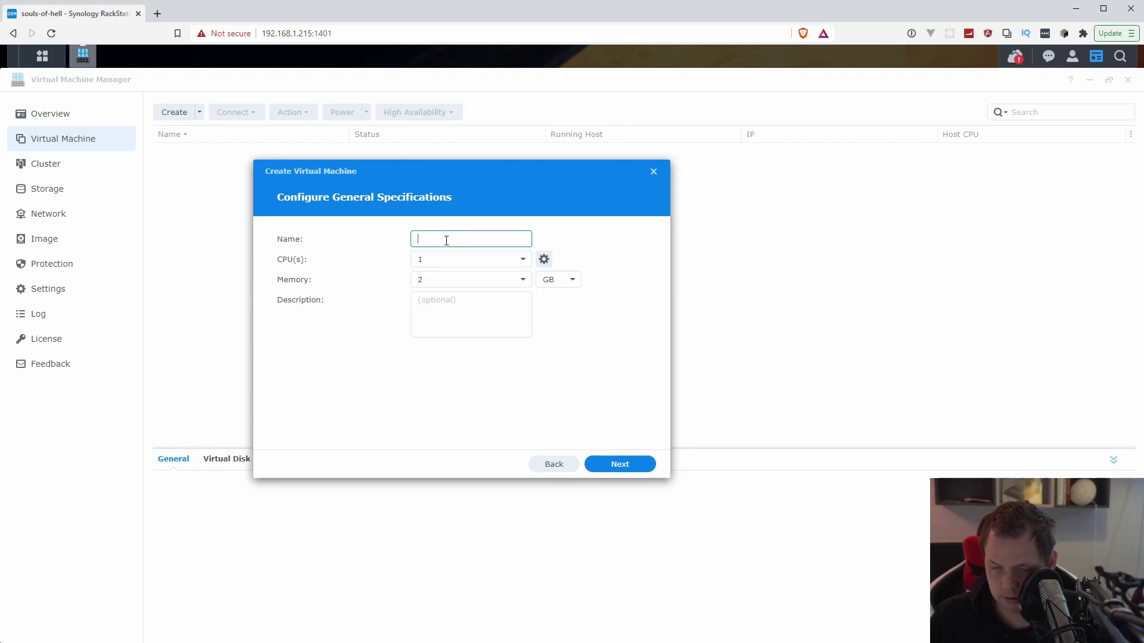
pyautogui.write('dsm7-')
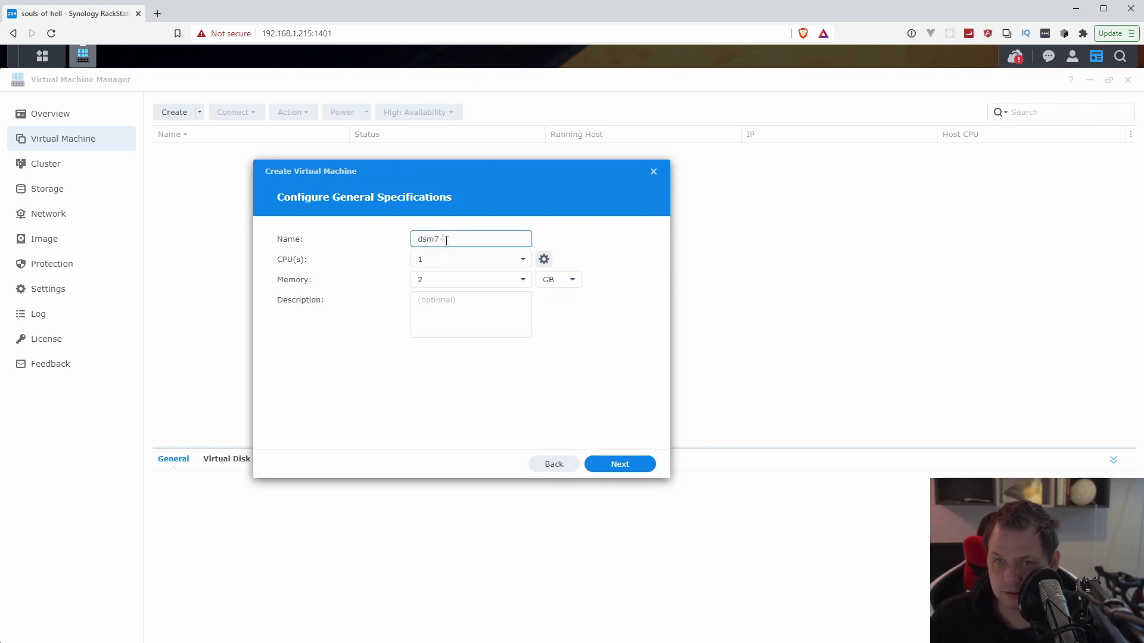
pyautogui.write('youtube')
pyautogui.click(575, 362)
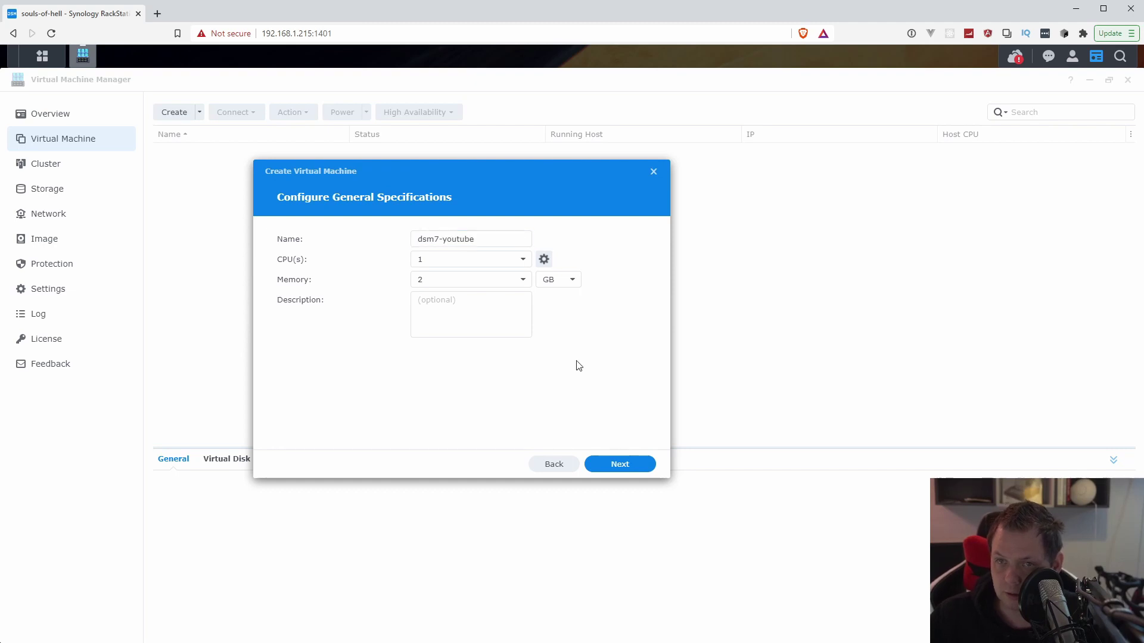
pyautogui.click(620, 465)
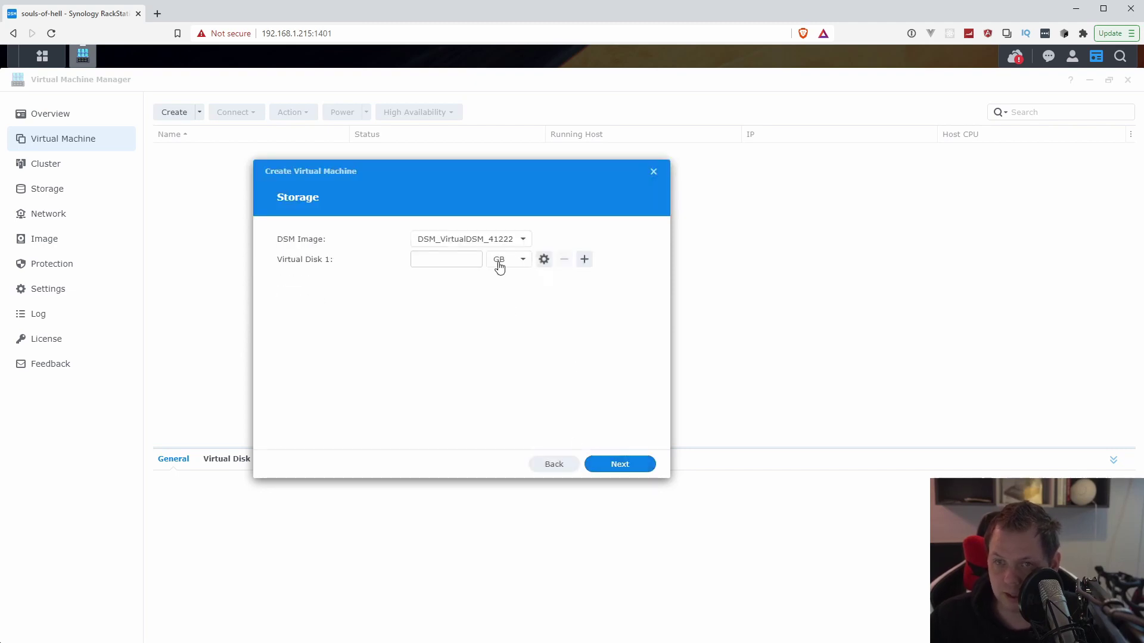
# - Set Virtual Disk 1 to 1 TB
pyautogui.click(499, 266)
pyautogui.click(511, 296)
pyautogui.click(467, 263)
pyautogui.write('1')
pyautogui.click(620, 466)
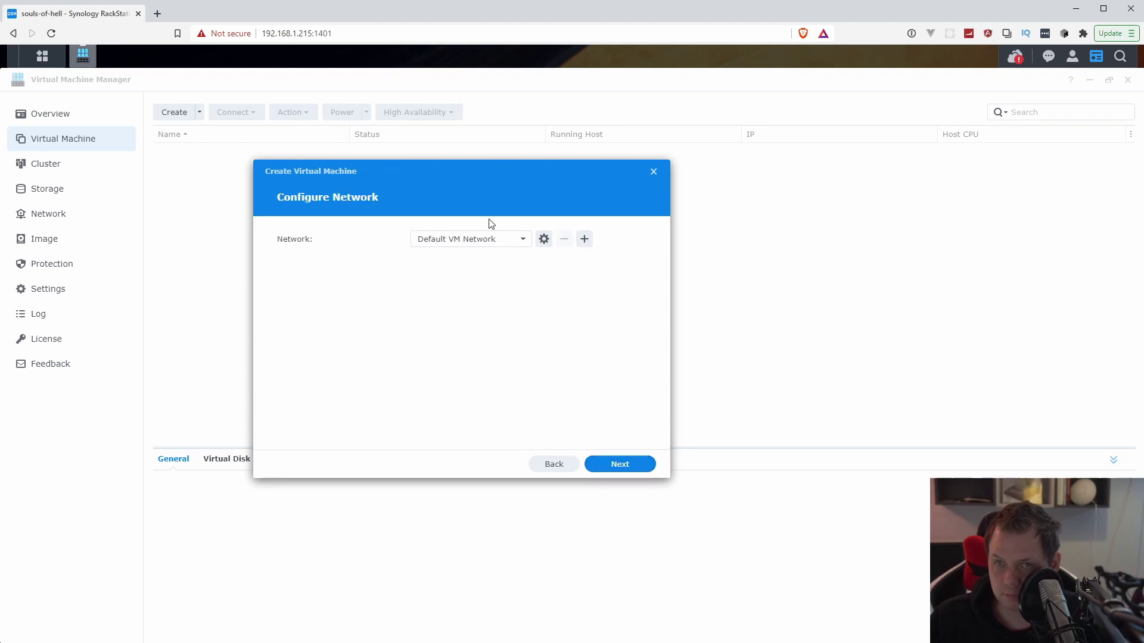
# - Keep the adapter on Default VM Network with DHCP, reviewing IPv4, IPv6 and Advanced settings unchanged
pyautogui.click(493, 241)
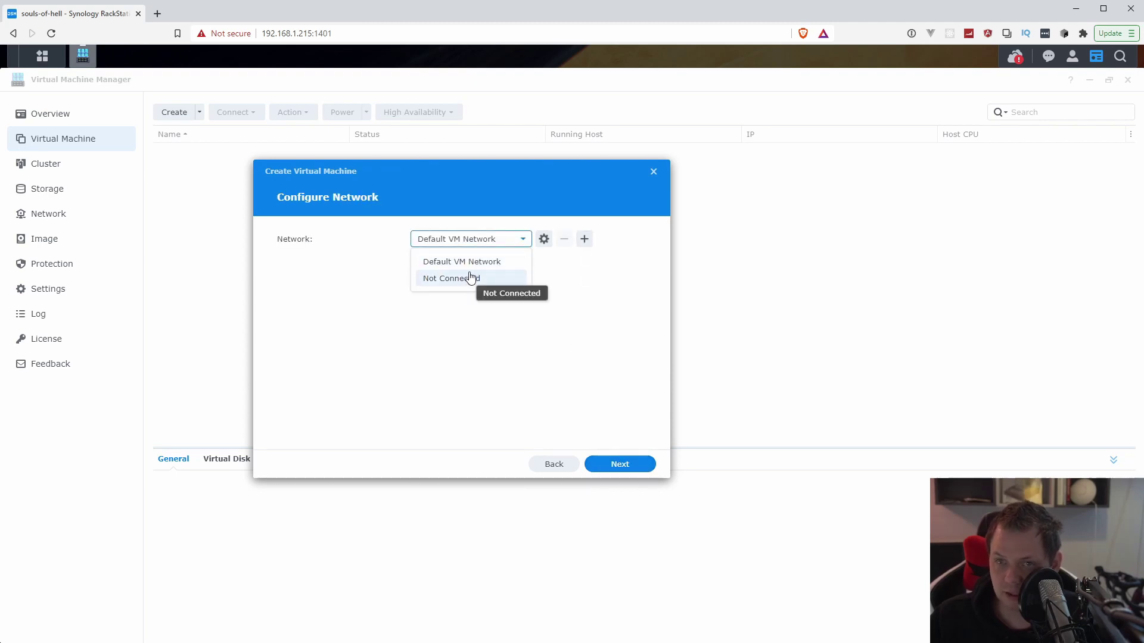
pyautogui.click(469, 262)
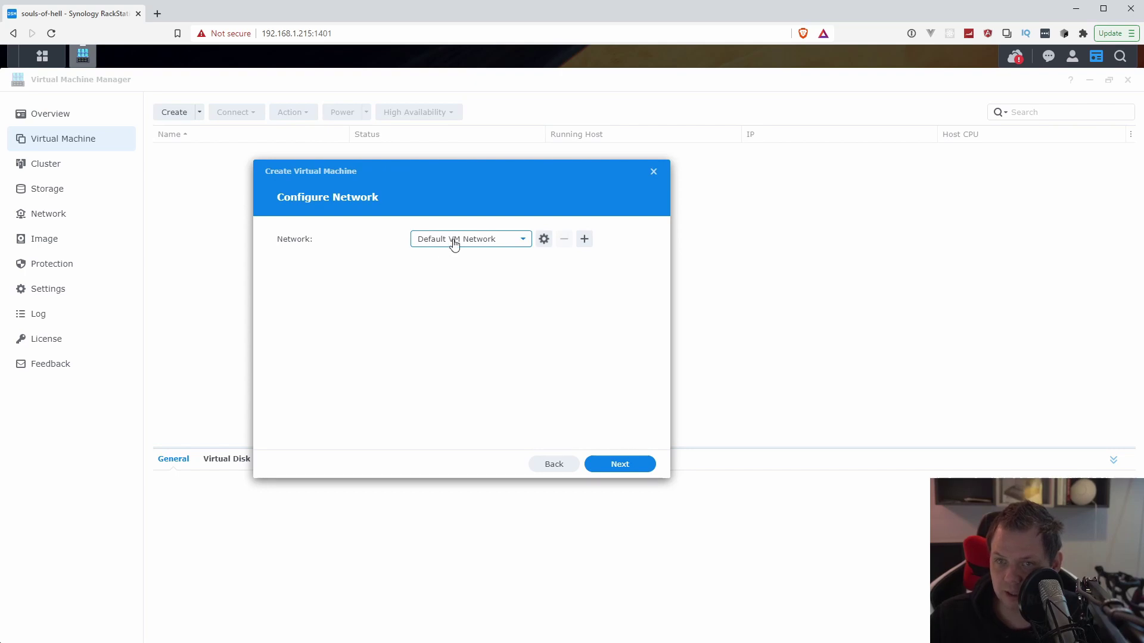
pyautogui.click(543, 241)
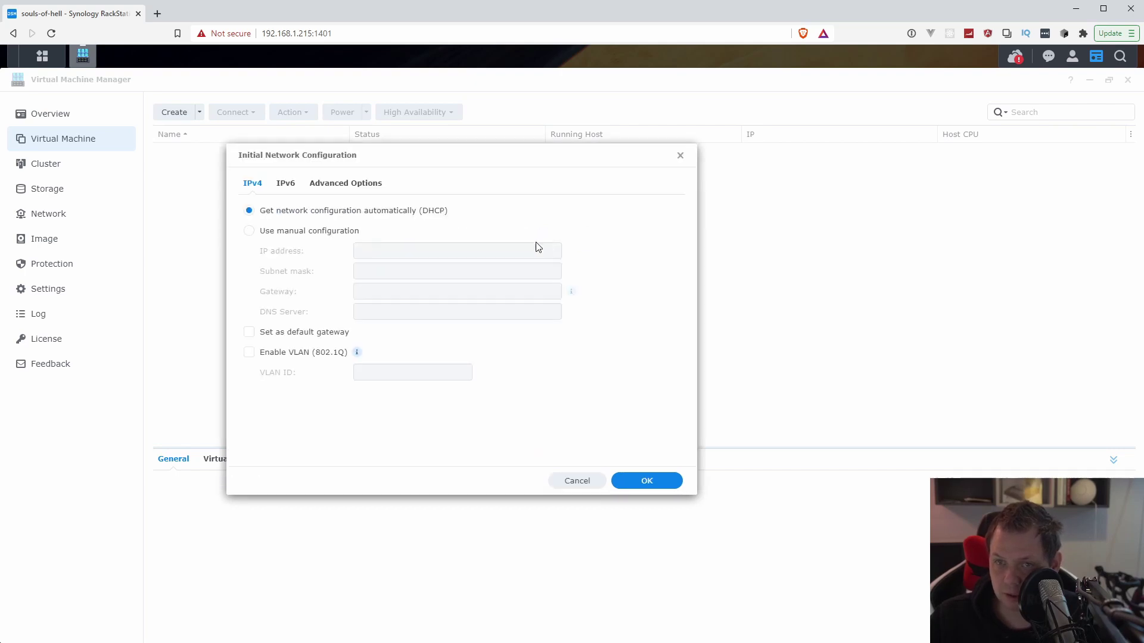
pyautogui.click(297, 232)
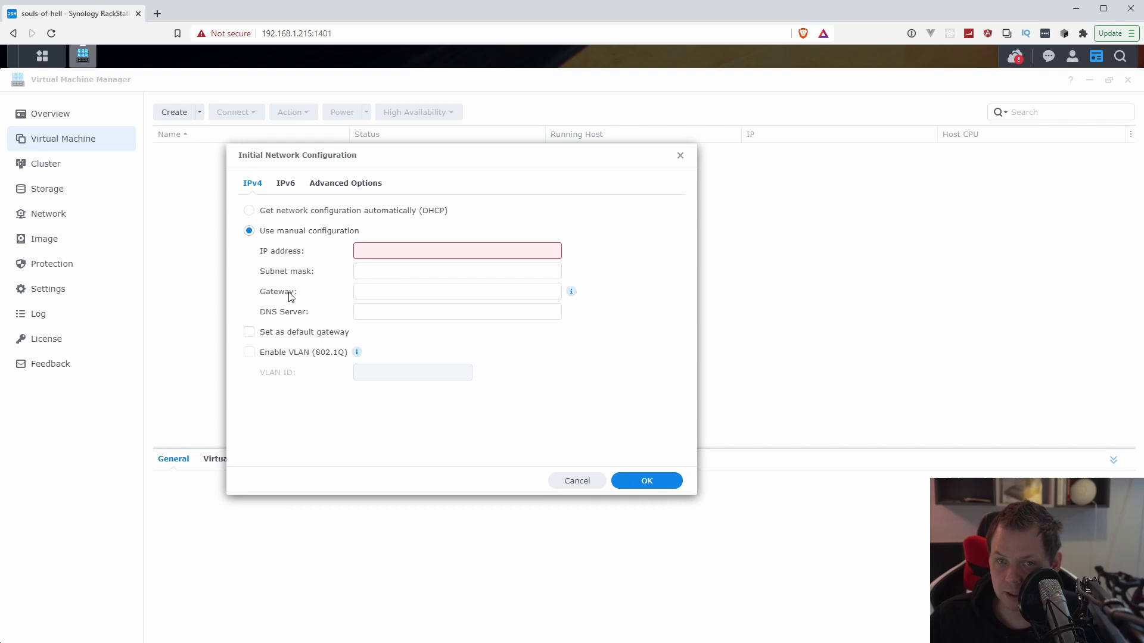
pyautogui.click(287, 358)
pyautogui.click(290, 336)
pyautogui.click(283, 355)
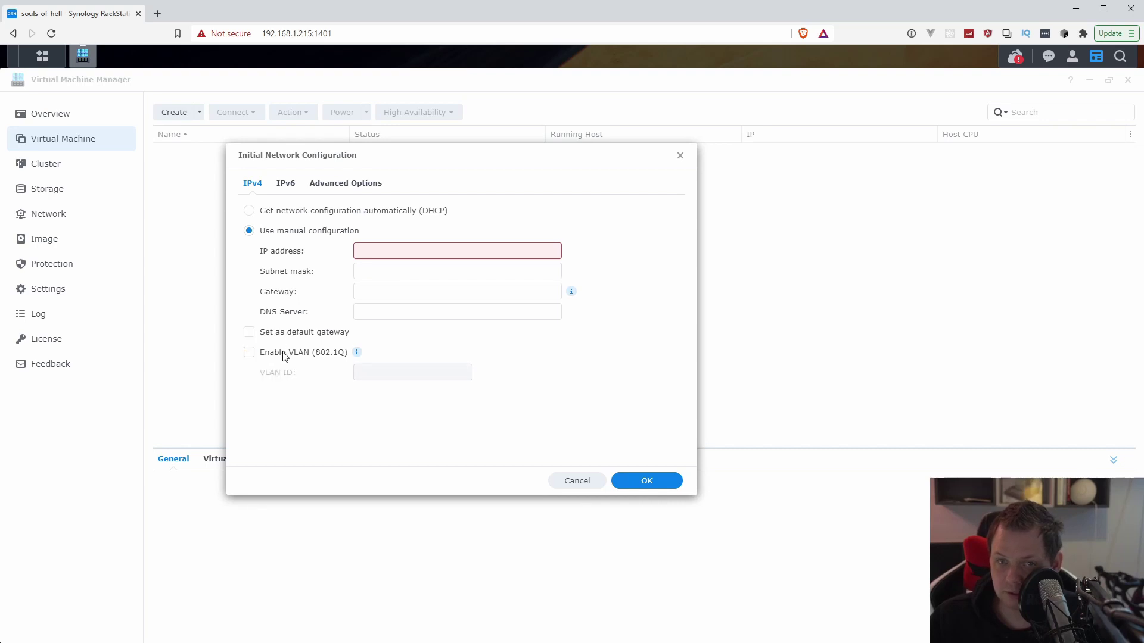
pyautogui.click(272, 215)
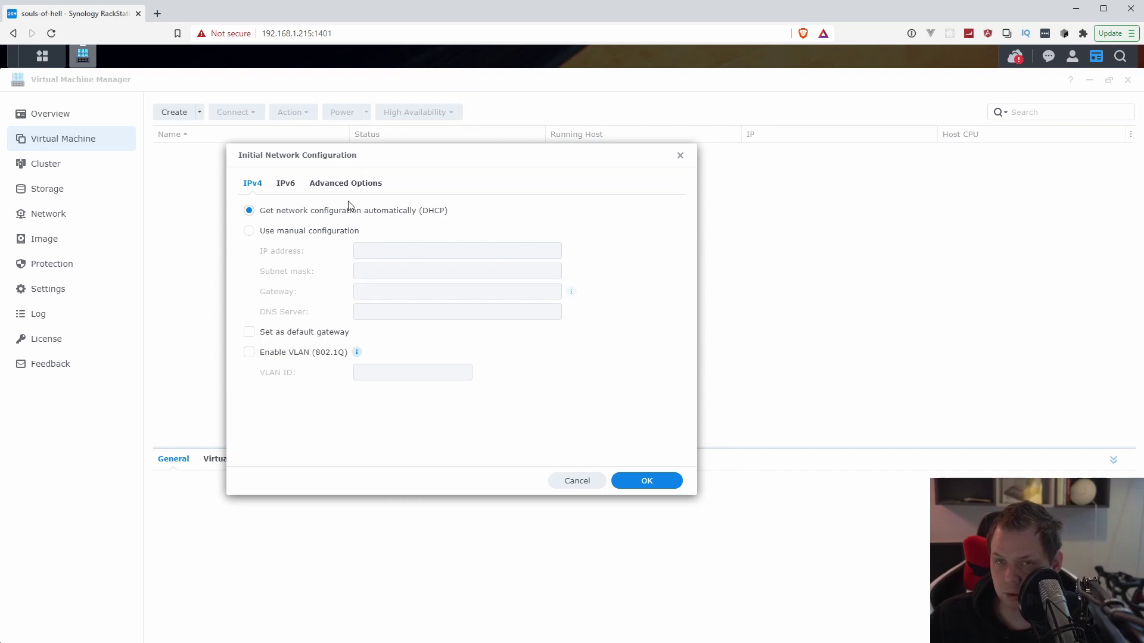
pyautogui.click(338, 186)
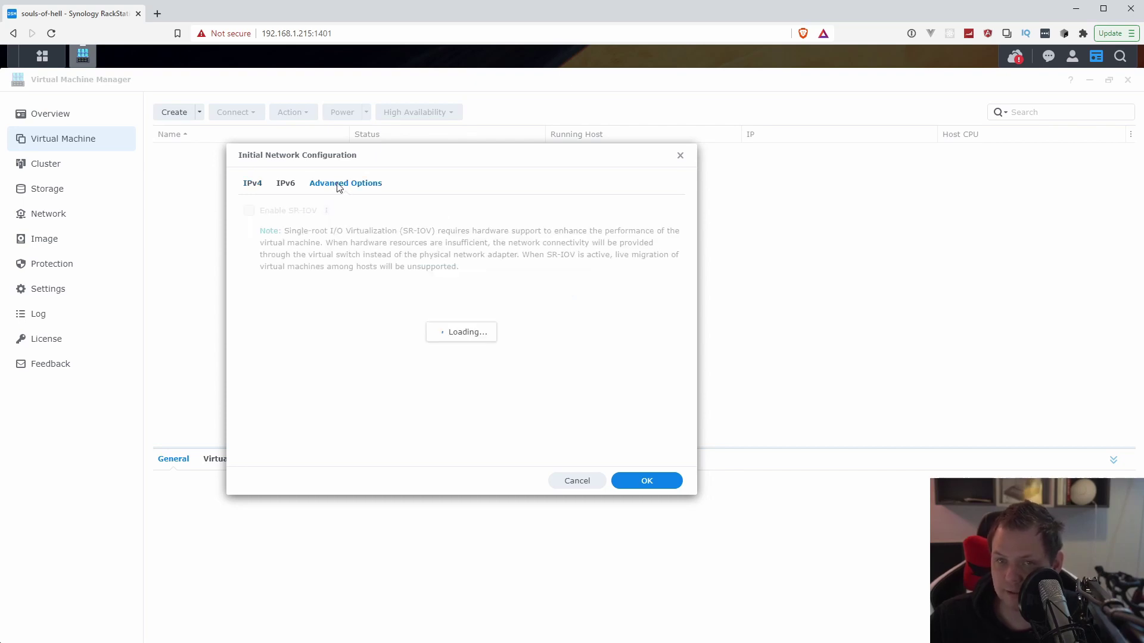
pyautogui.click(292, 188)
pyautogui.click(256, 185)
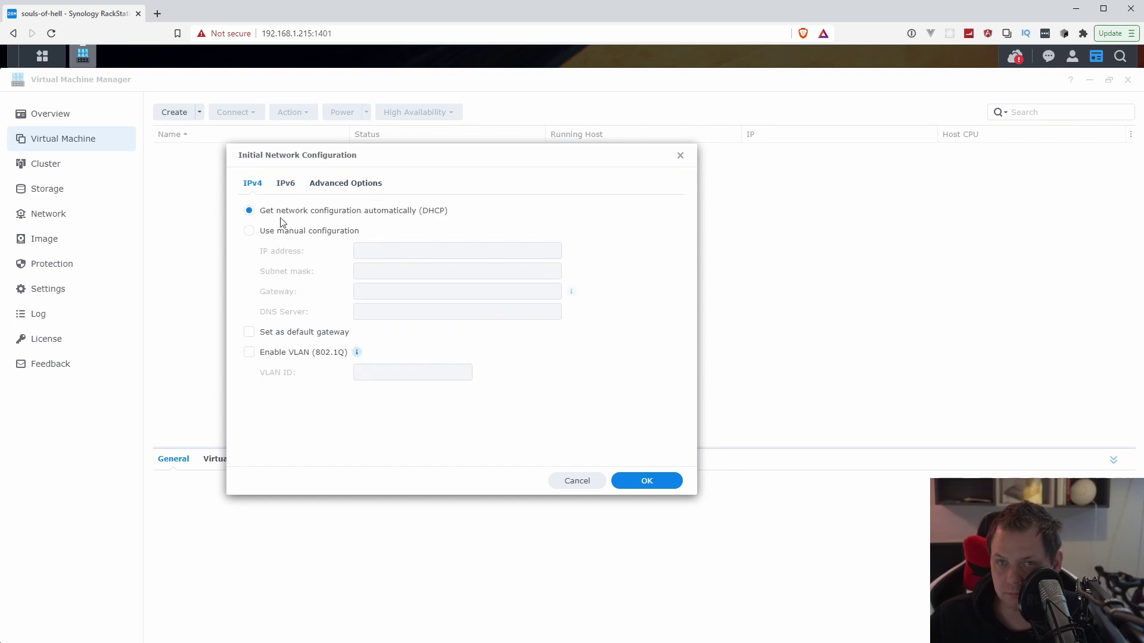
pyautogui.click(590, 481)
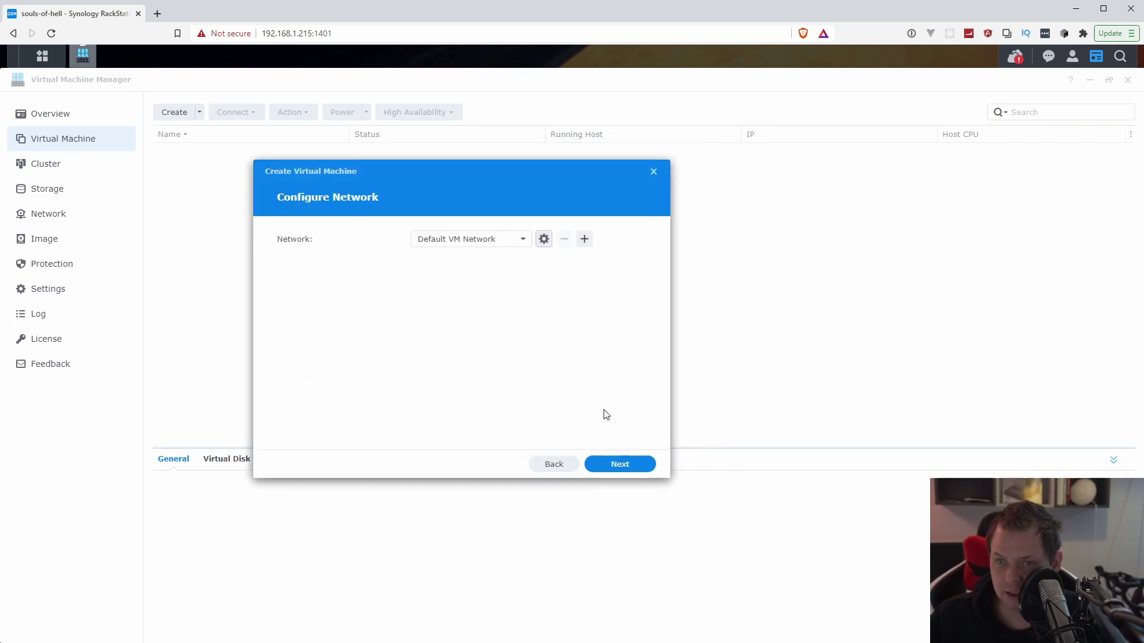
# - Leave Autostart at No and continue to Assign Power Management Permissions
pyautogui.click(631, 469)
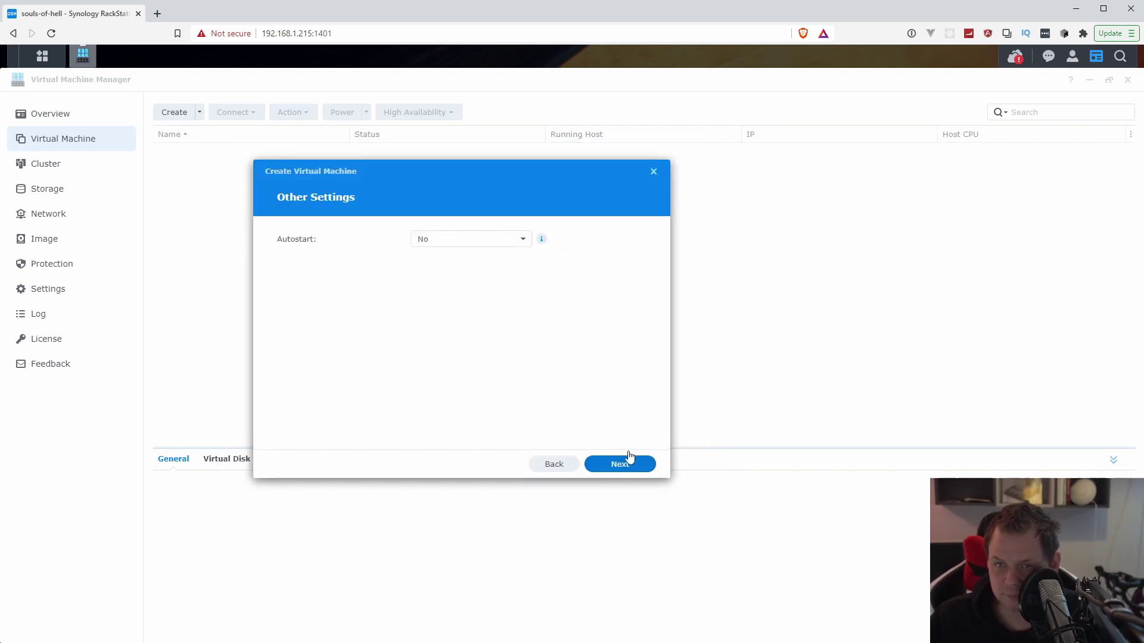
pyautogui.click(488, 240)
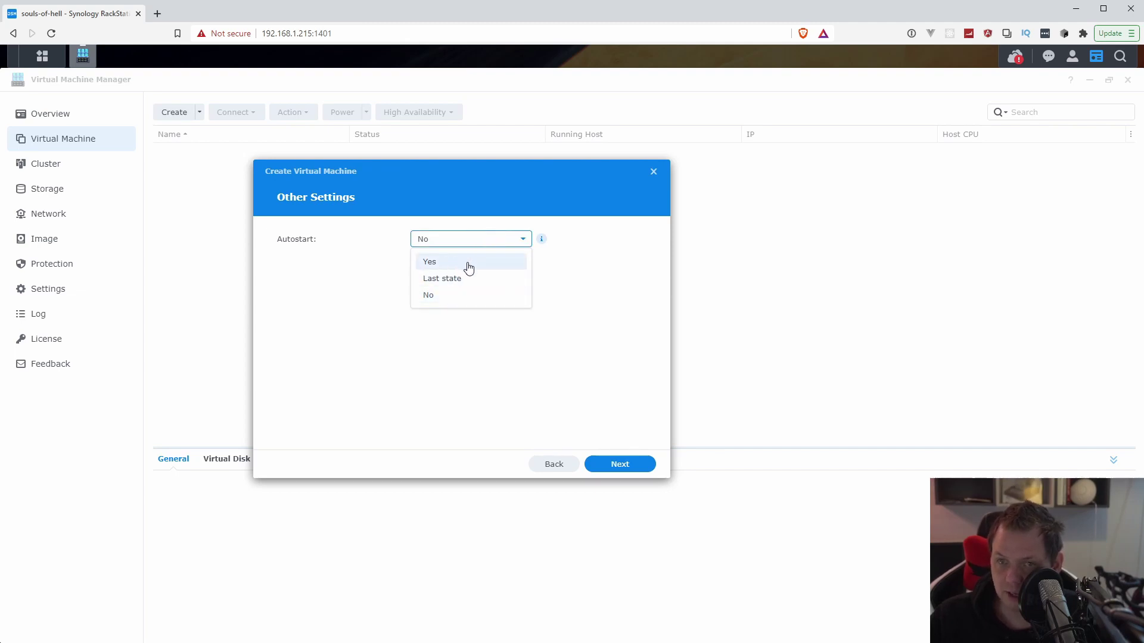
pyautogui.click(614, 338)
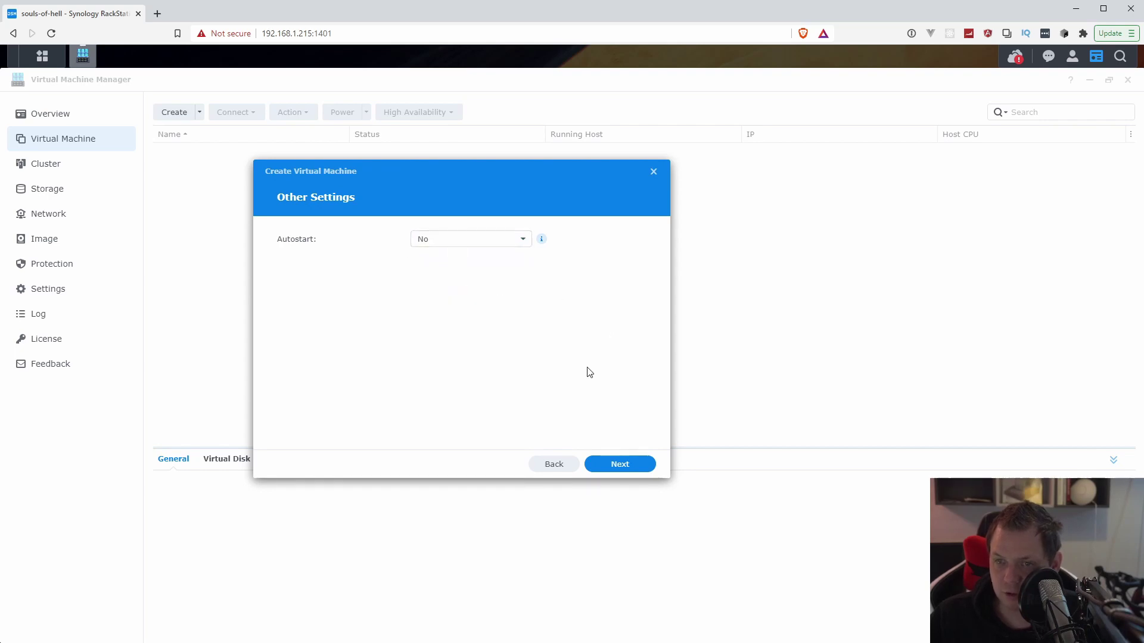
pyautogui.click(634, 466)
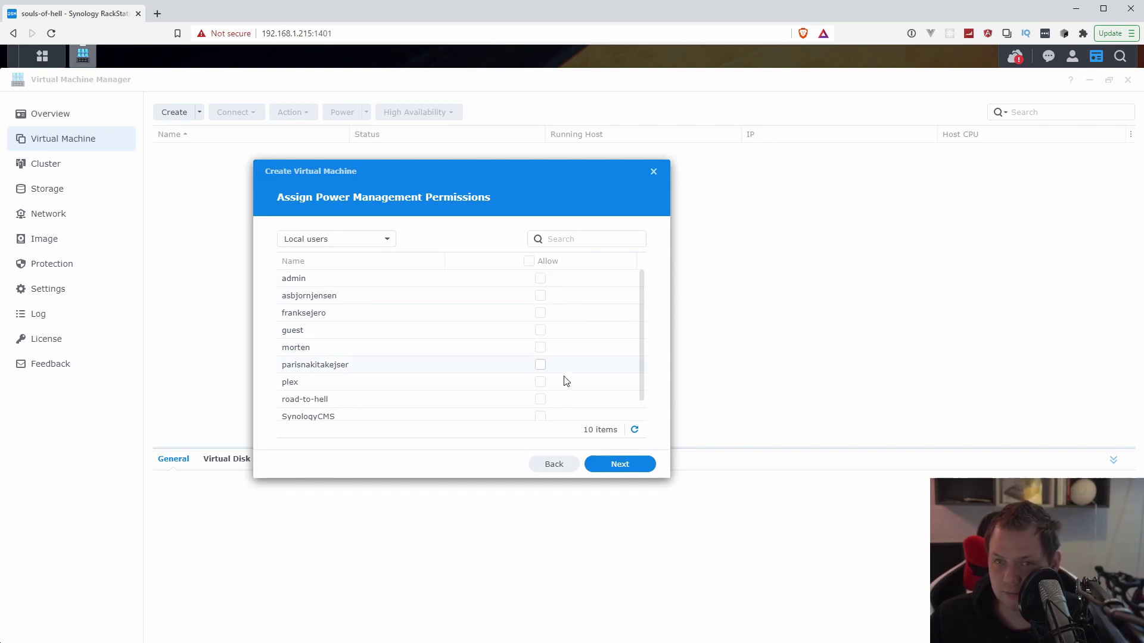
# - Skip extra permissions, tick 'Power on the virtual machine after creation' on the Summary, and finish
pyautogui.click(630, 467)
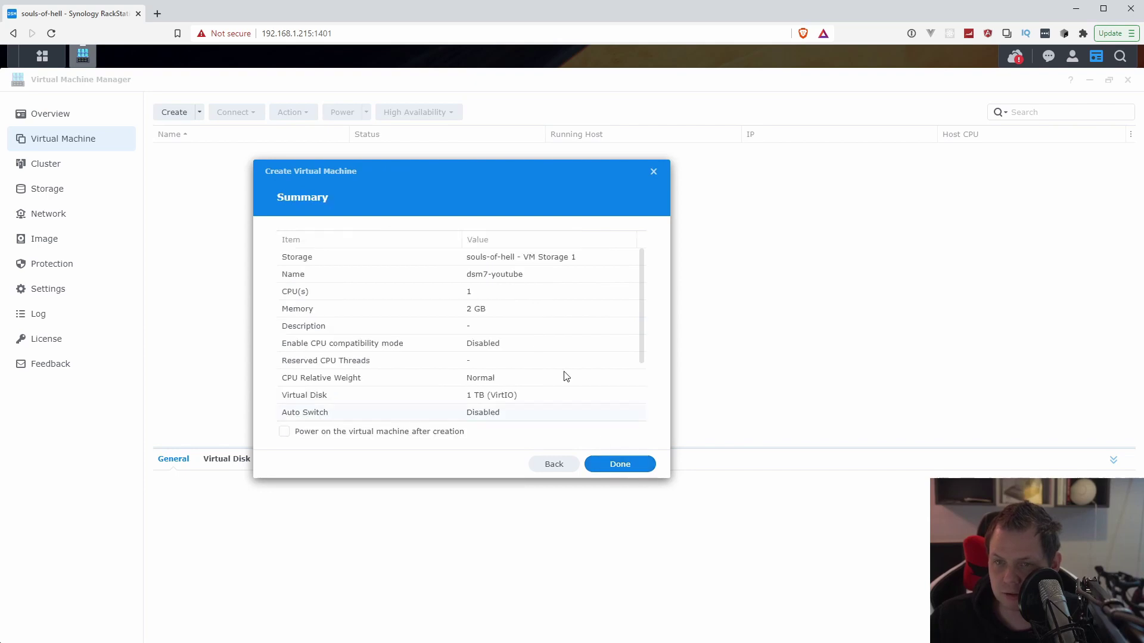
pyautogui.scroll(-2, 564, 377)
pyautogui.scroll(-1, 565, 380)
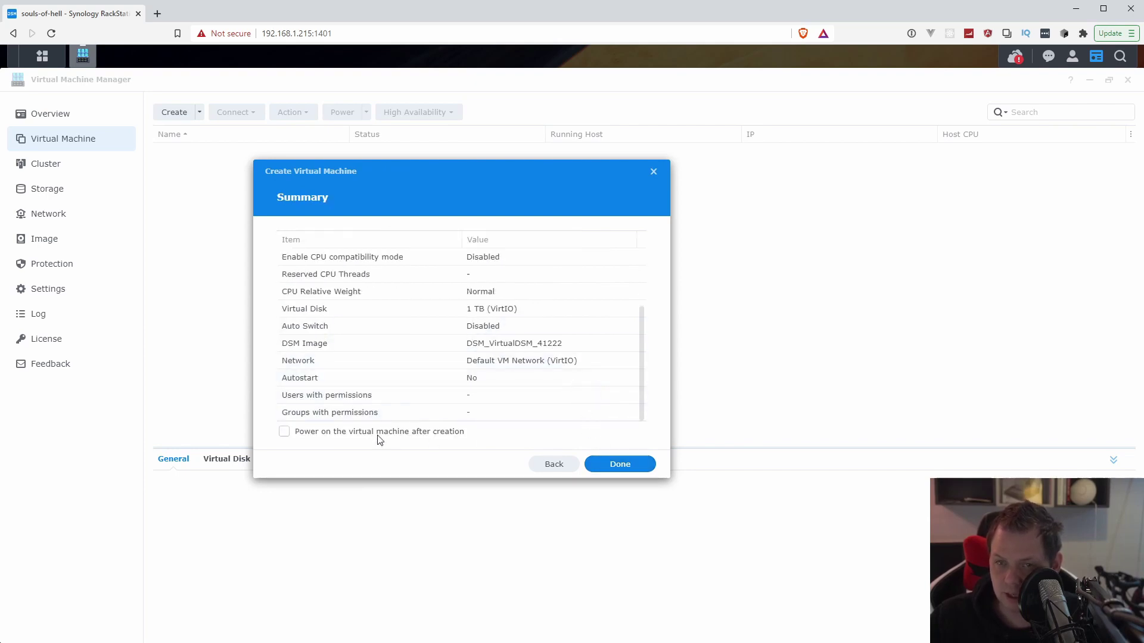
pyautogui.click(324, 435)
pyautogui.click(613, 461)
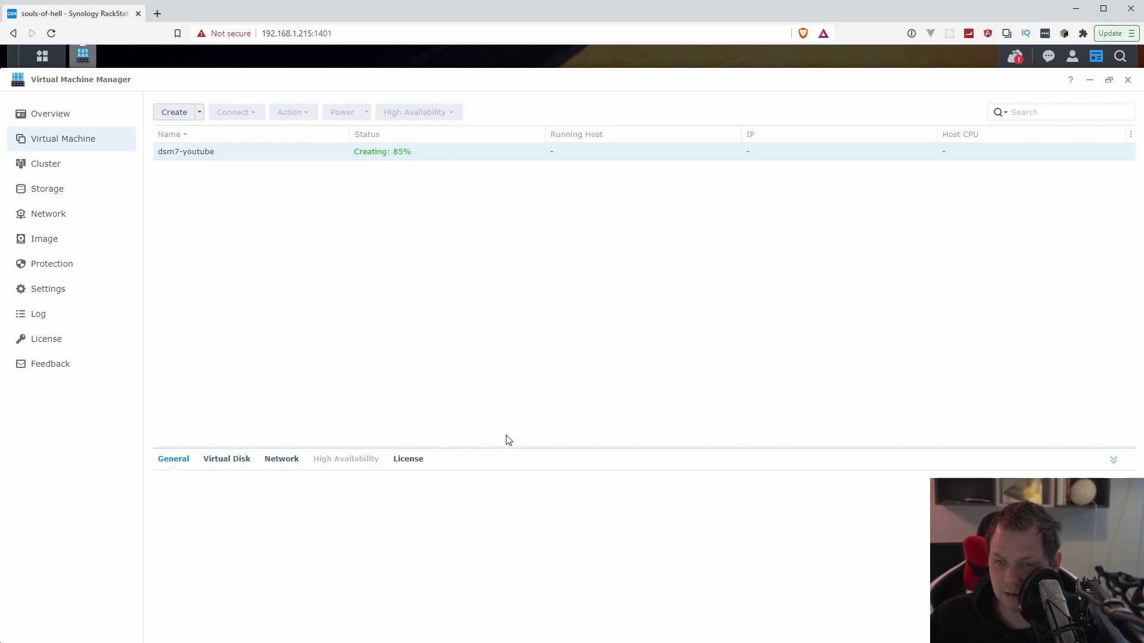
# - Use an existing license, select the validated Free license for dsm7-youtube, and reach the mapping summary
pyautogui.moveTo(507, 440); pyautogui.dragTo(500, 310)
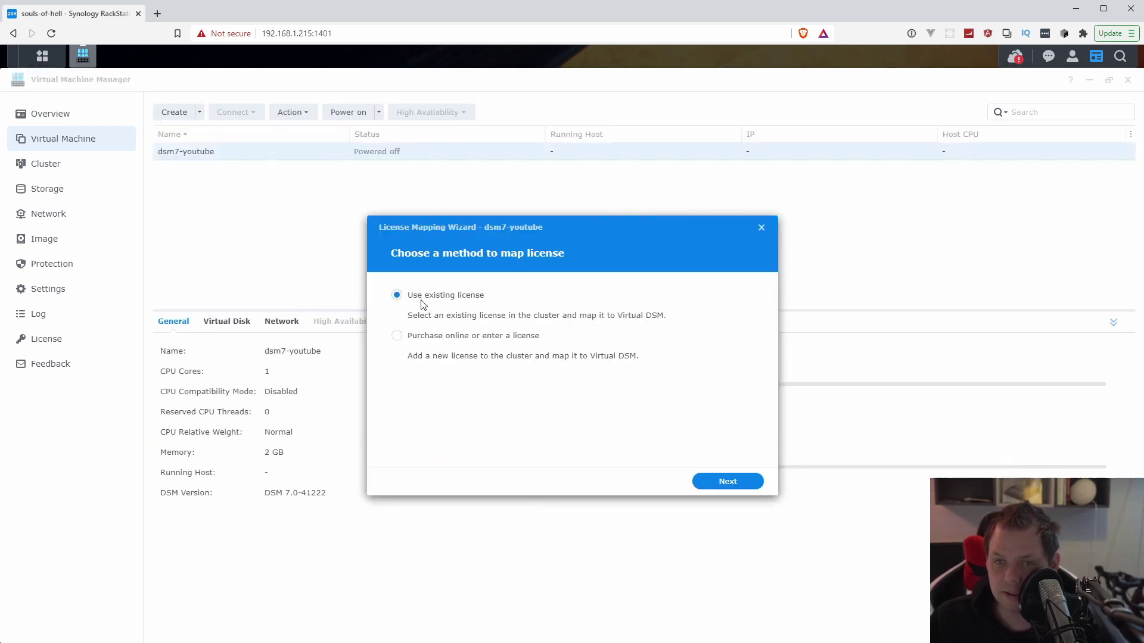
pyautogui.click(728, 484)
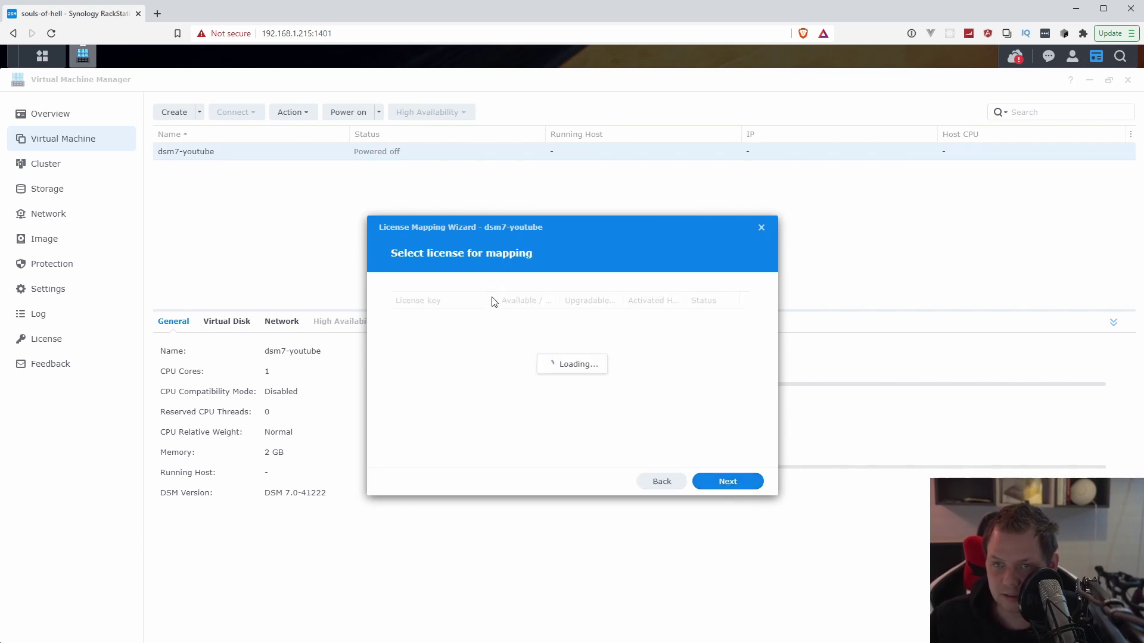
pyautogui.click(519, 318)
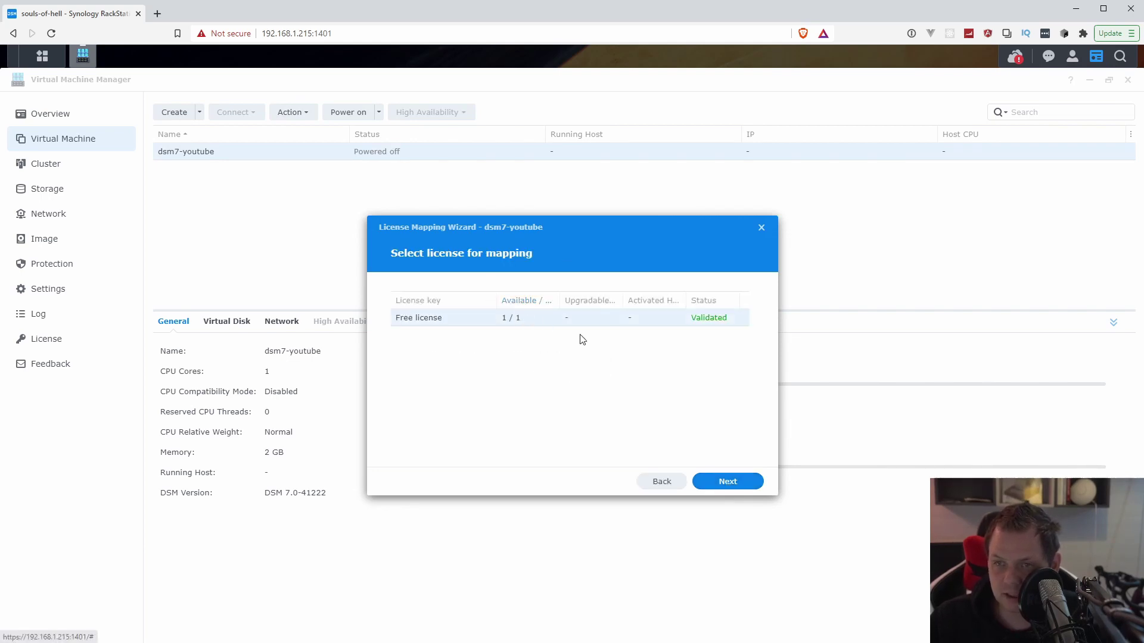
pyautogui.click(727, 483)
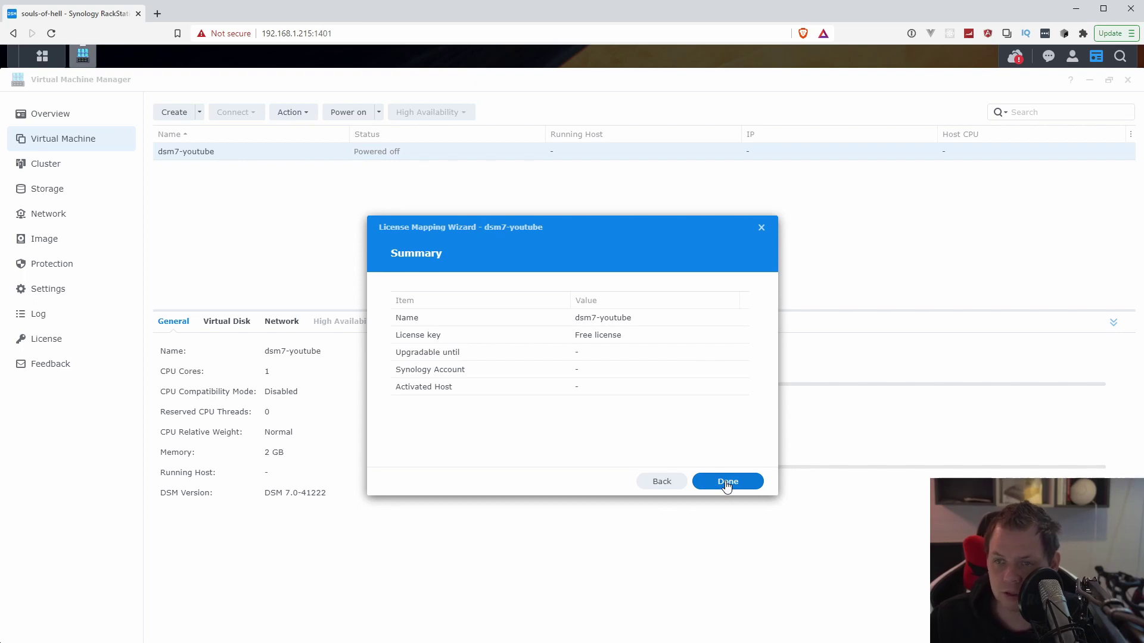
# - Confirm the Free license mapping and review dsm7-youtube's network and general details
pyautogui.click(726, 483)
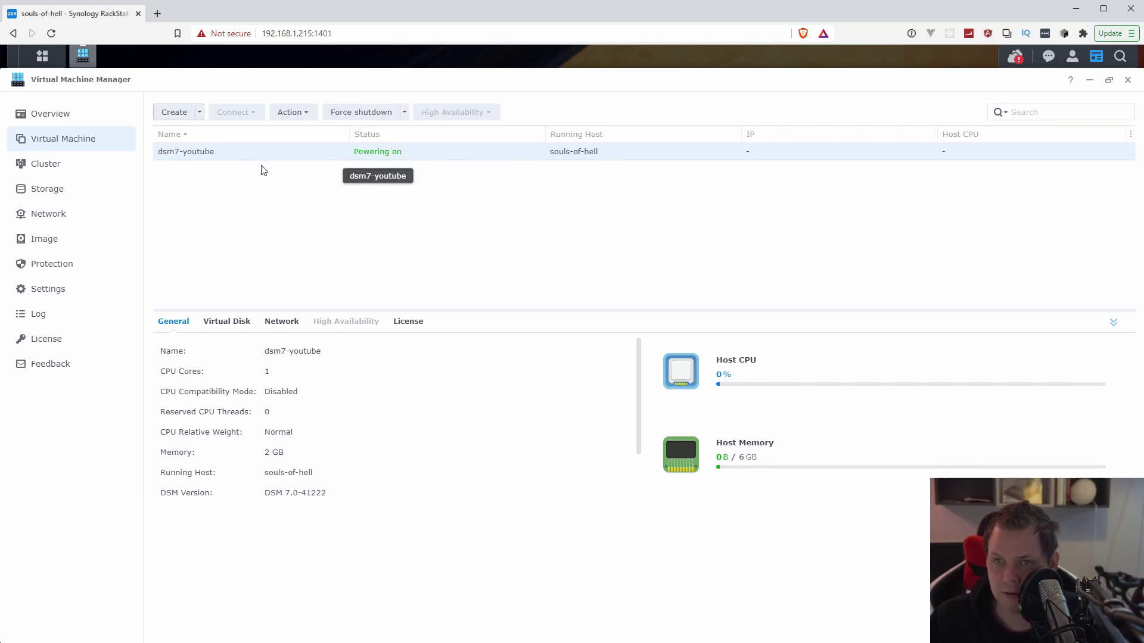
pyautogui.click(277, 322)
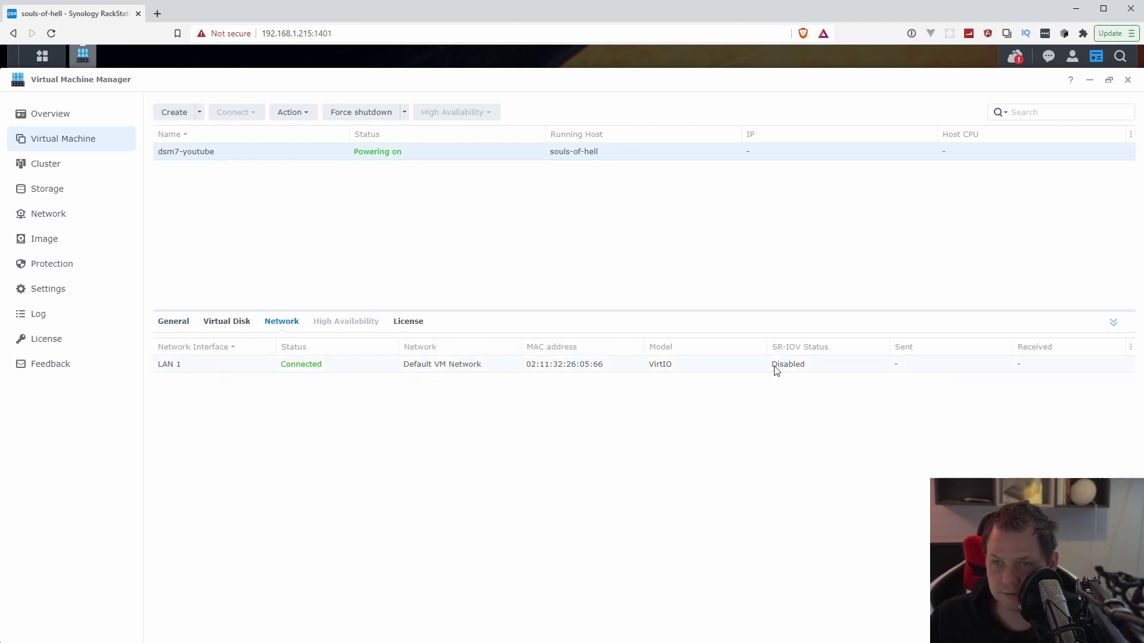
pyautogui.click(176, 325)
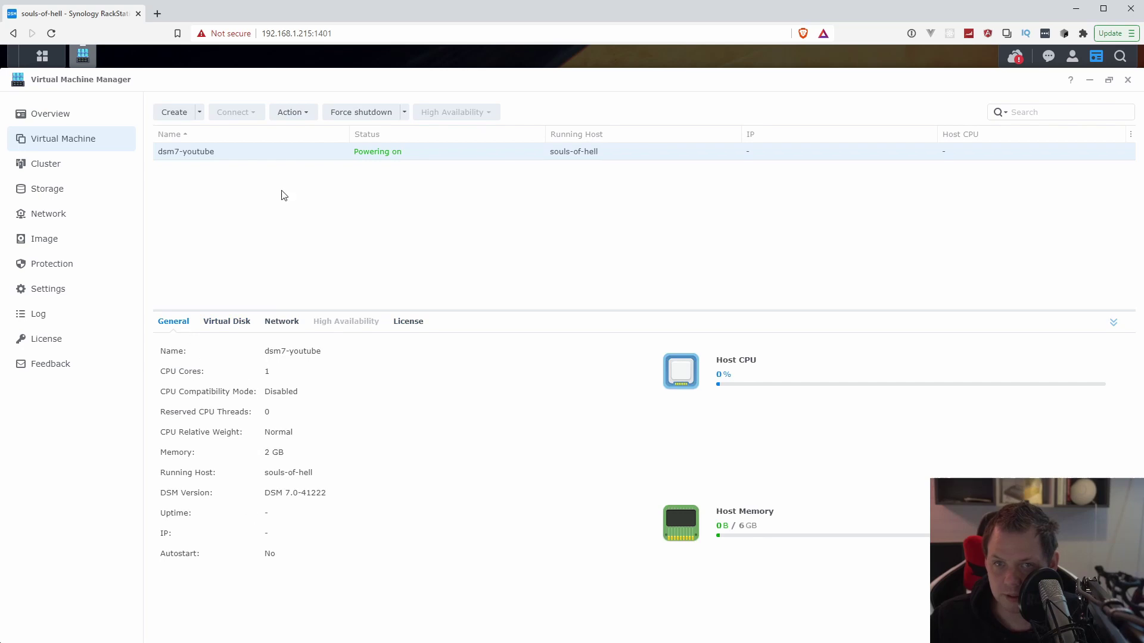
pyautogui.click(89, 165)
pyautogui.click(86, 143)
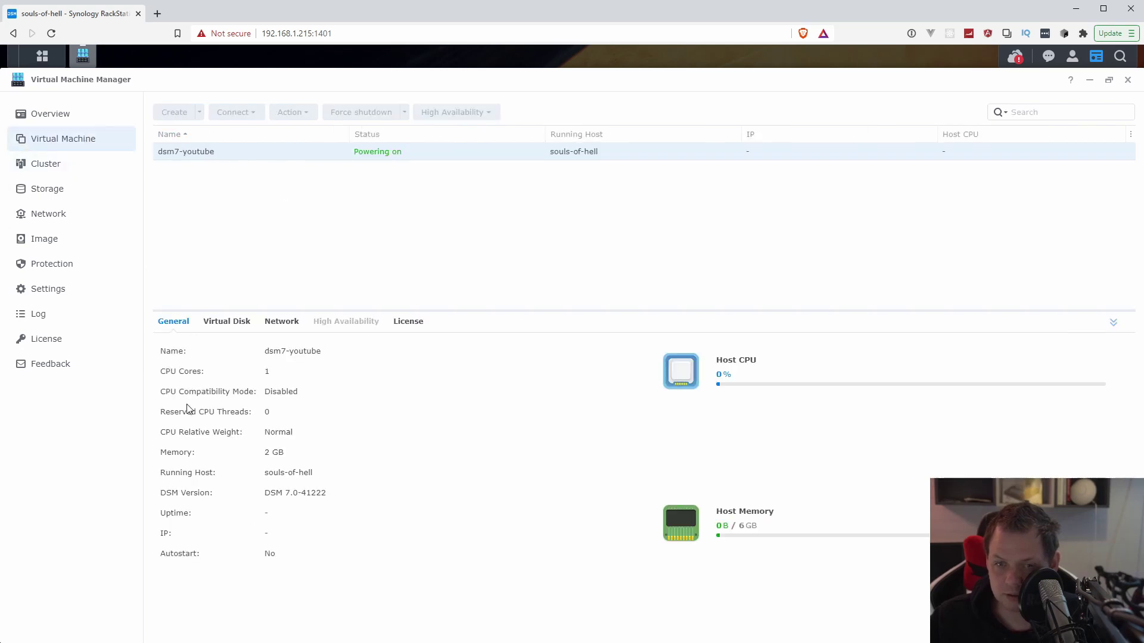
# - Check dsm7-youtube's actions, virtual disk and network until it shows Running at 192.168.1.120
pyautogui.rightClick(419, 151)
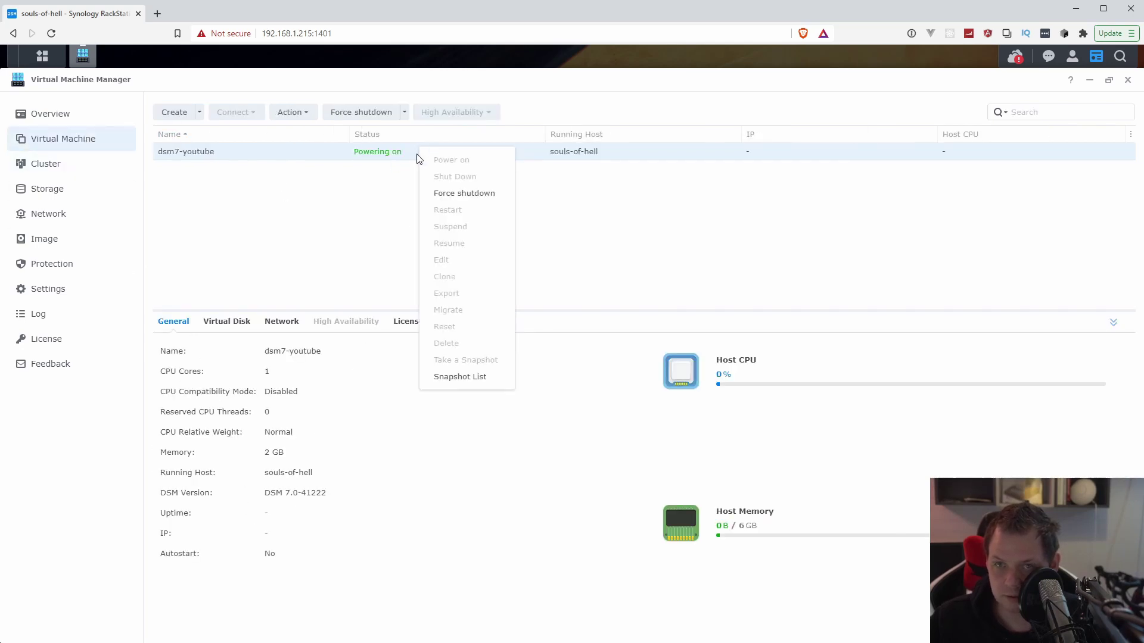
pyautogui.click(381, 174)
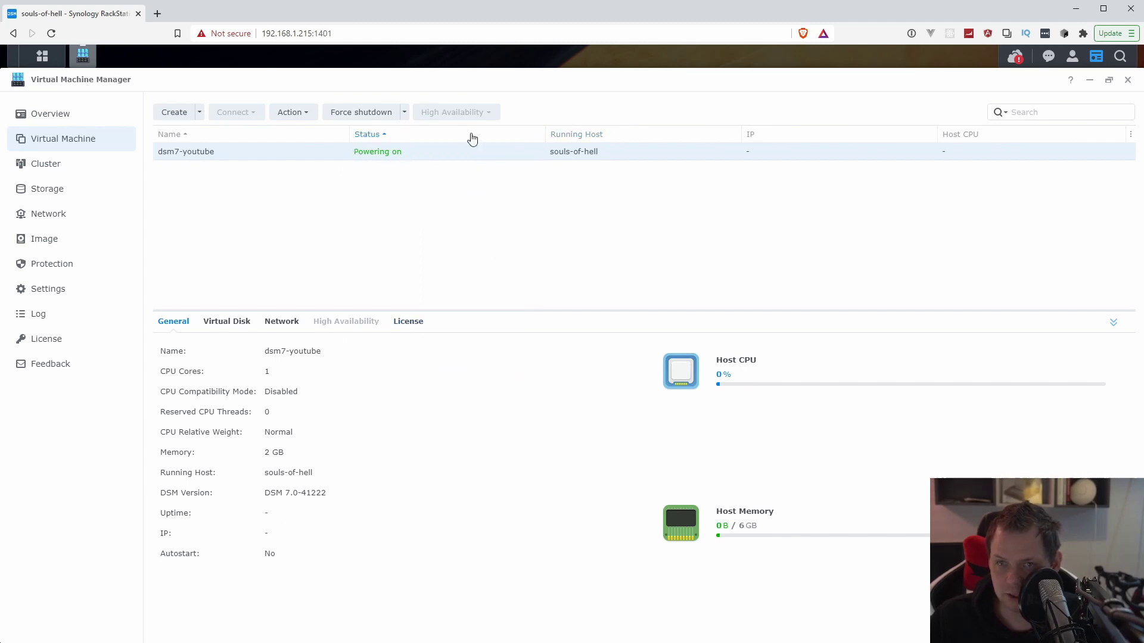
pyautogui.rightClick(482, 158)
pyautogui.click(398, 184)
pyautogui.click(244, 327)
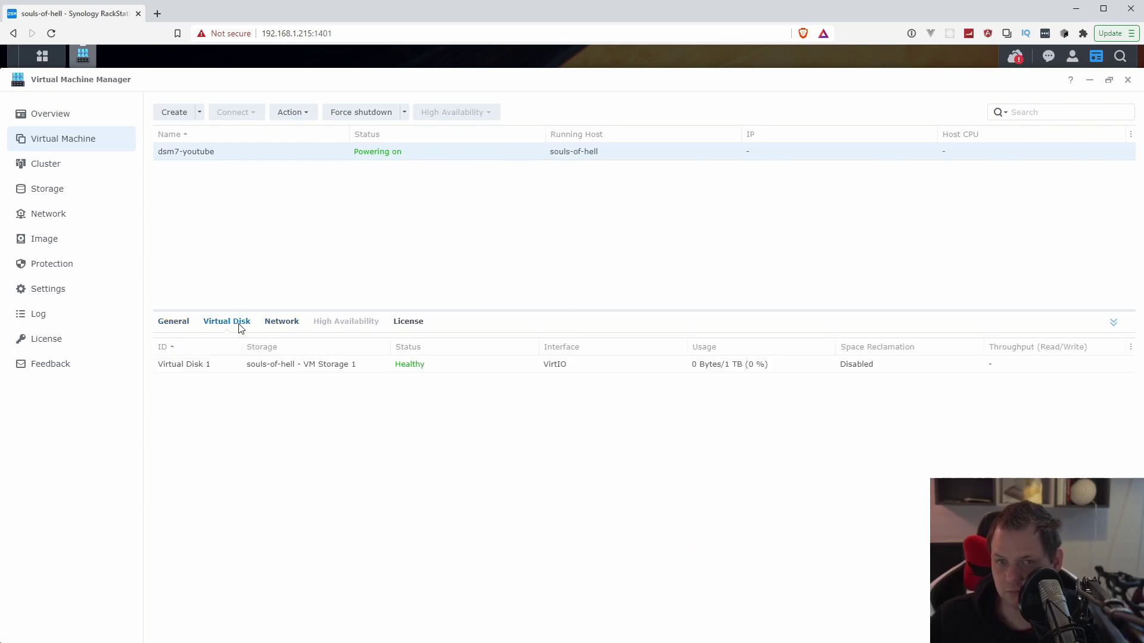
pyautogui.click(279, 326)
pyautogui.click(185, 328)
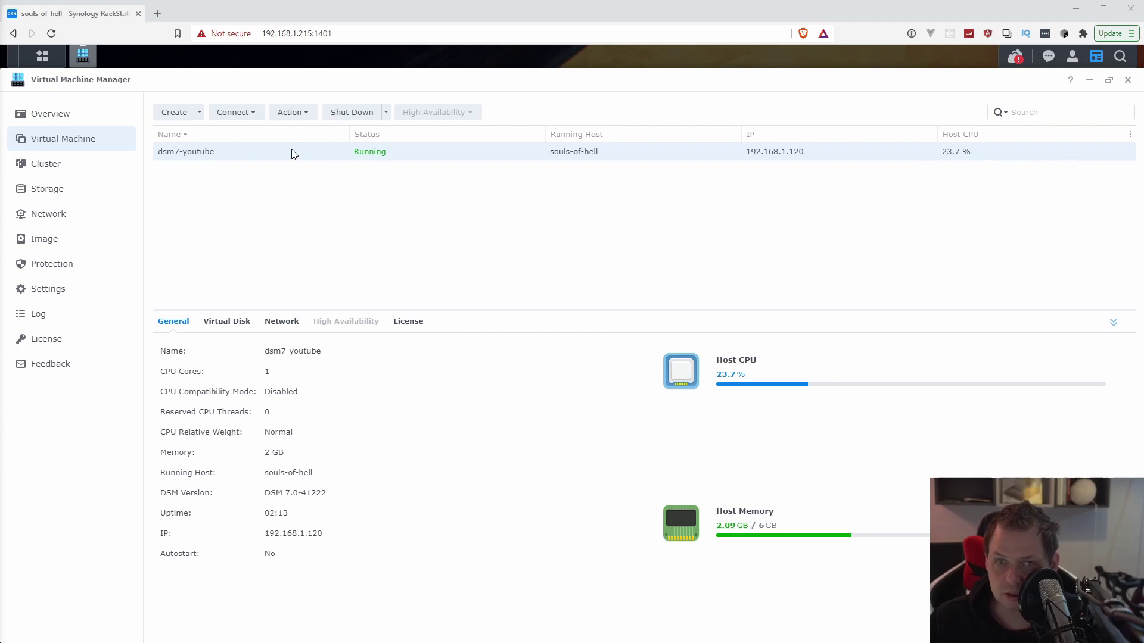
# - Connect to 192.168.1.120 and proceed past the browser's certificate privacy warning
pyautogui.click(243, 114)
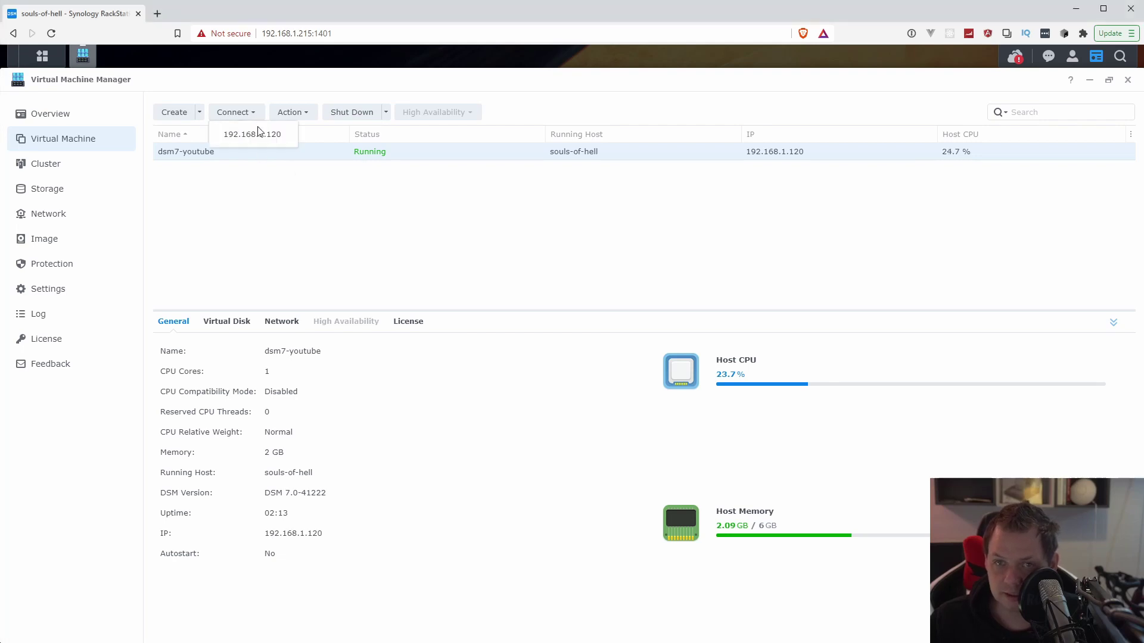
pyautogui.click(255, 133)
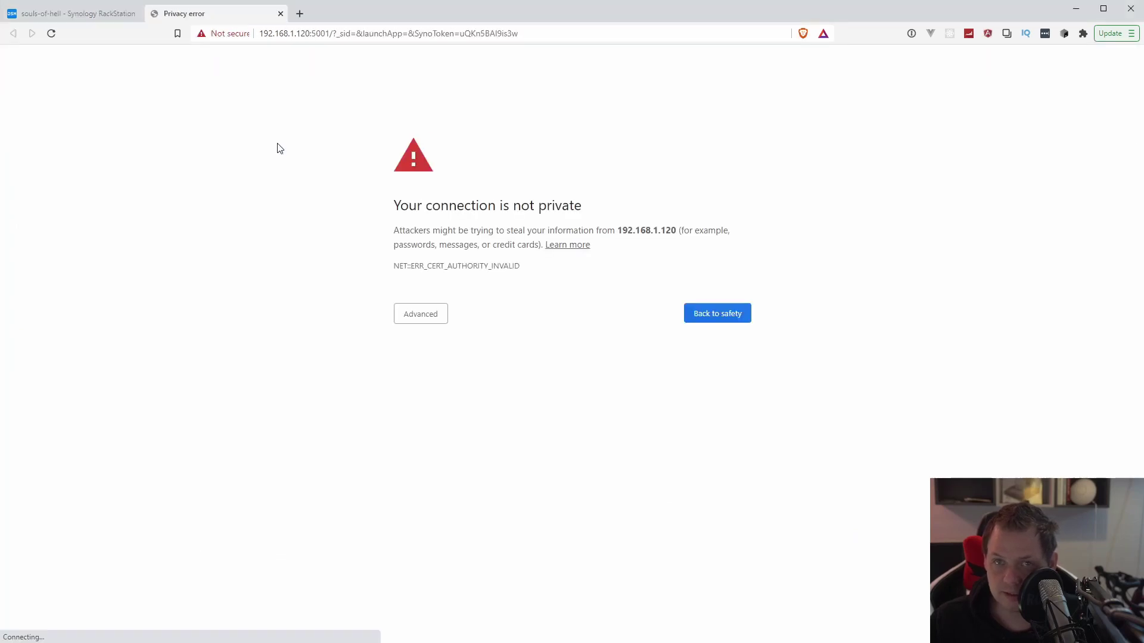
pyautogui.click(425, 322)
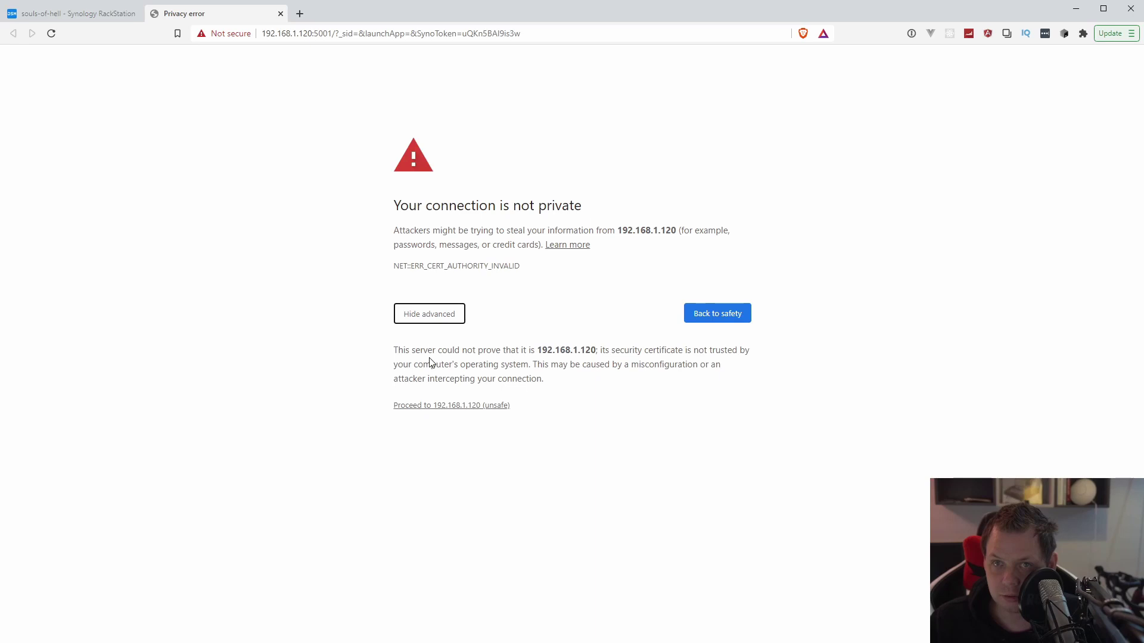
pyautogui.click(463, 406)
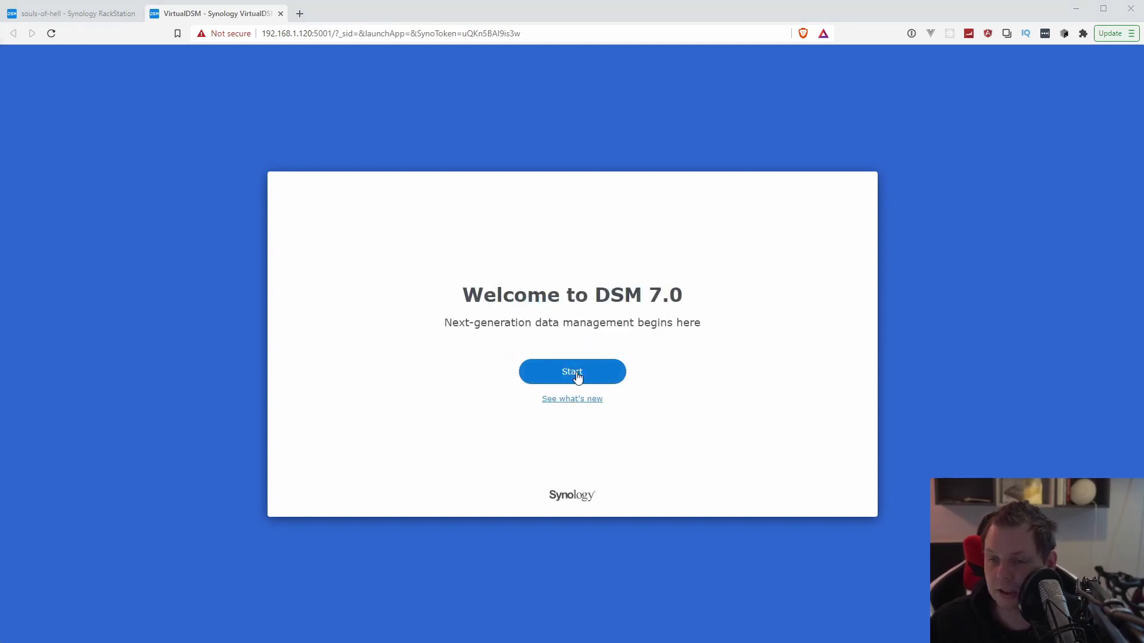
# - Start setup and enter device name dsm7-youtube, an administrator username, and a strong password twice
pyautogui.click(578, 377)
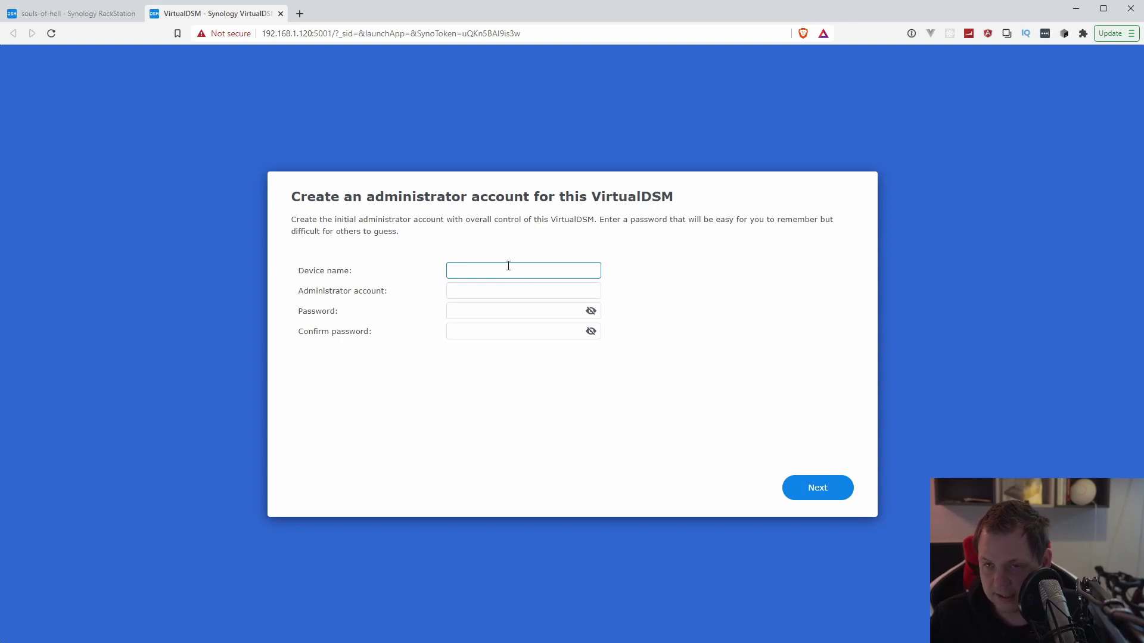
pyautogui.write('dsm7-')
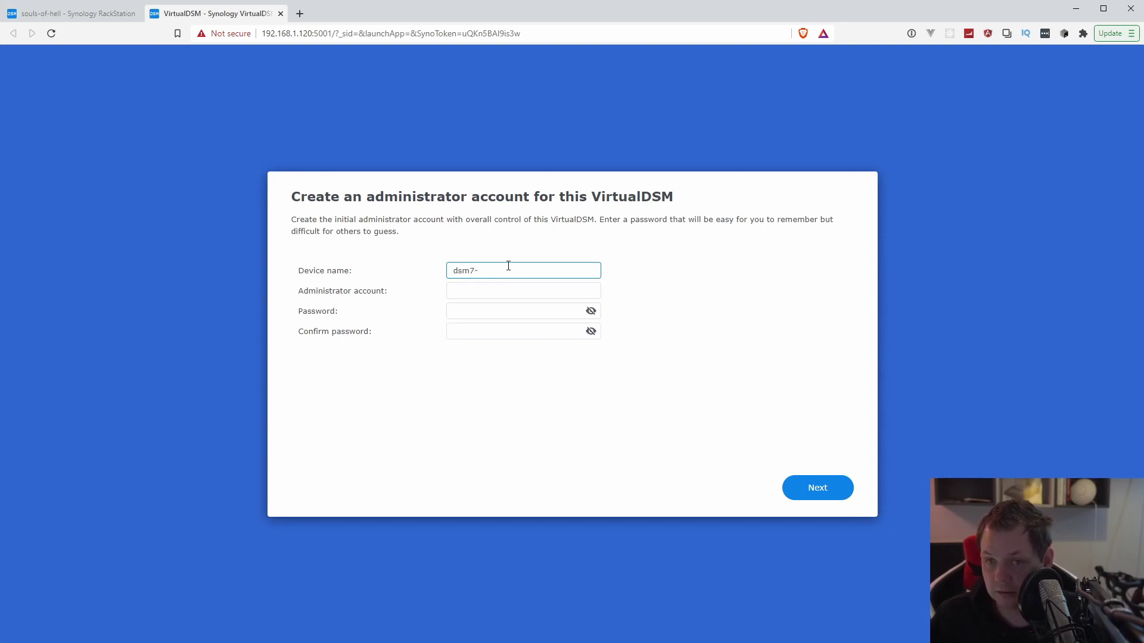
pyautogui.write('youtube')
pyautogui.press('Tab')
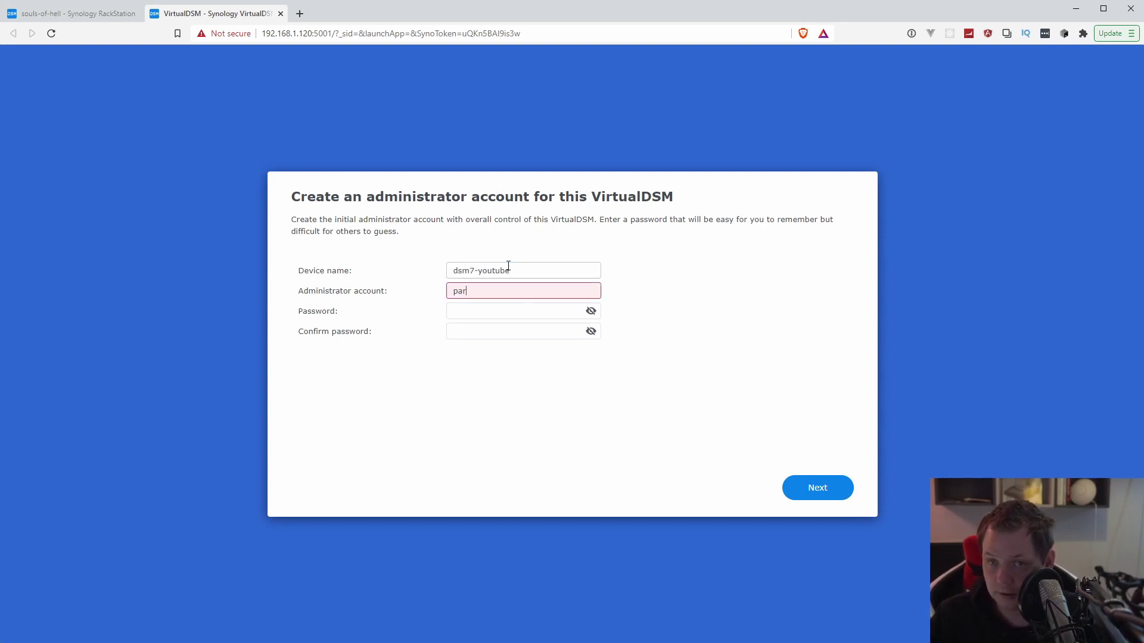
pyautogui.write('parisnakitakejser')
pyautogui.press('Tab')
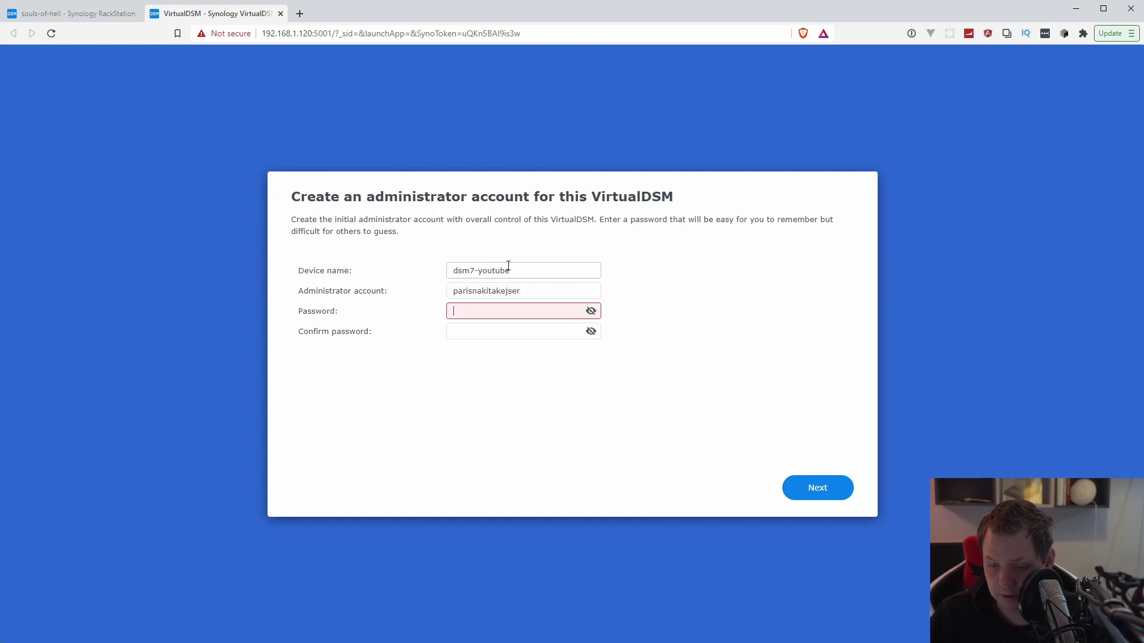
pyautogui.write('*********')
pyautogui.press('Tab')
pyautogui.write('*')
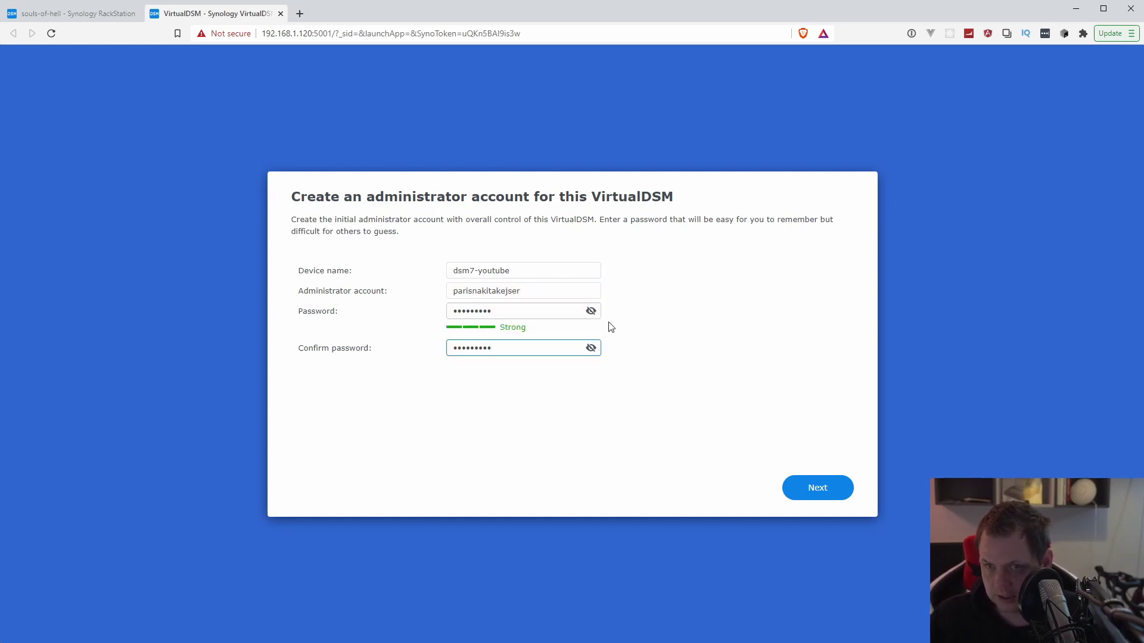
pyautogui.click(822, 493)
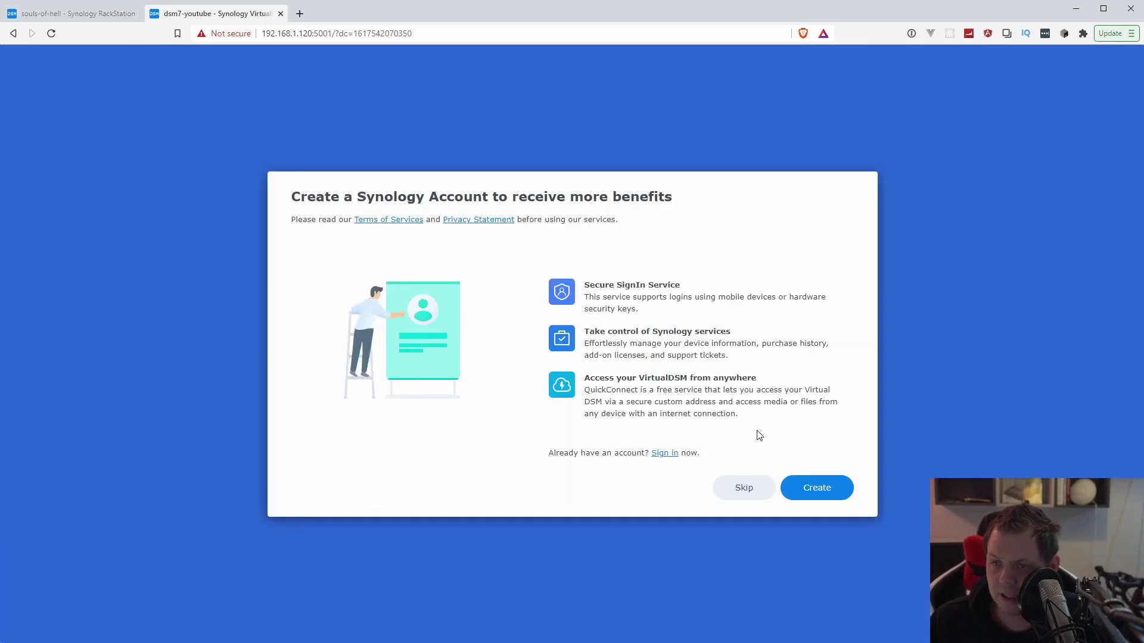
# - Skip the Synology Account sign-in, submit Device Analytics, and dismiss the quick tour and DSM Help notices
pyautogui.click(745, 486)
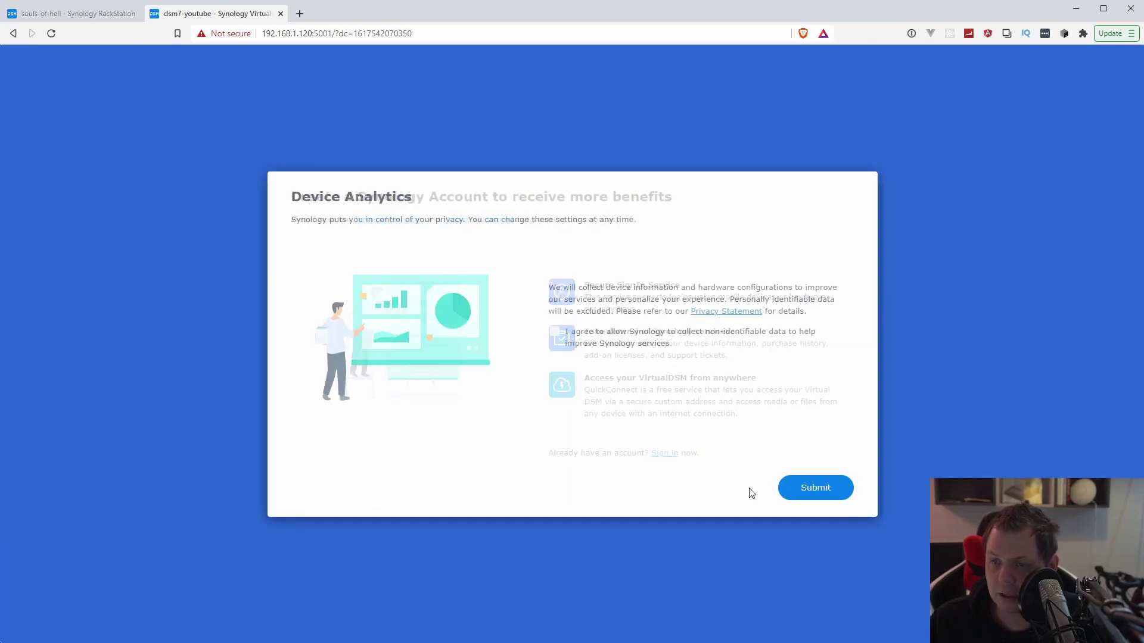
pyautogui.click(781, 494)
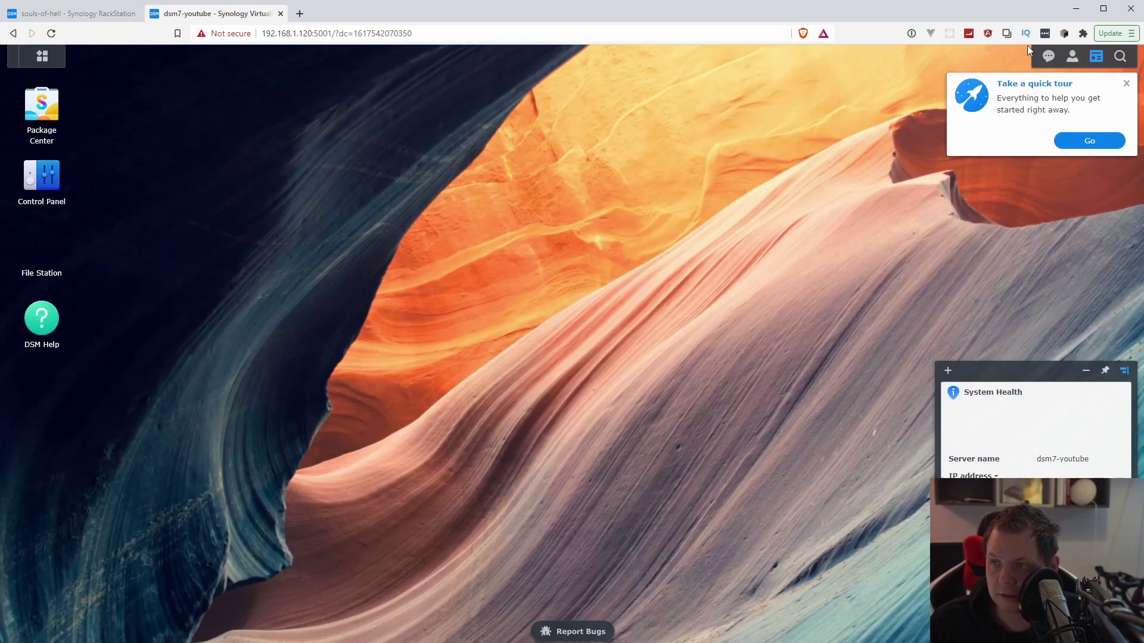
pyautogui.click(1127, 83)
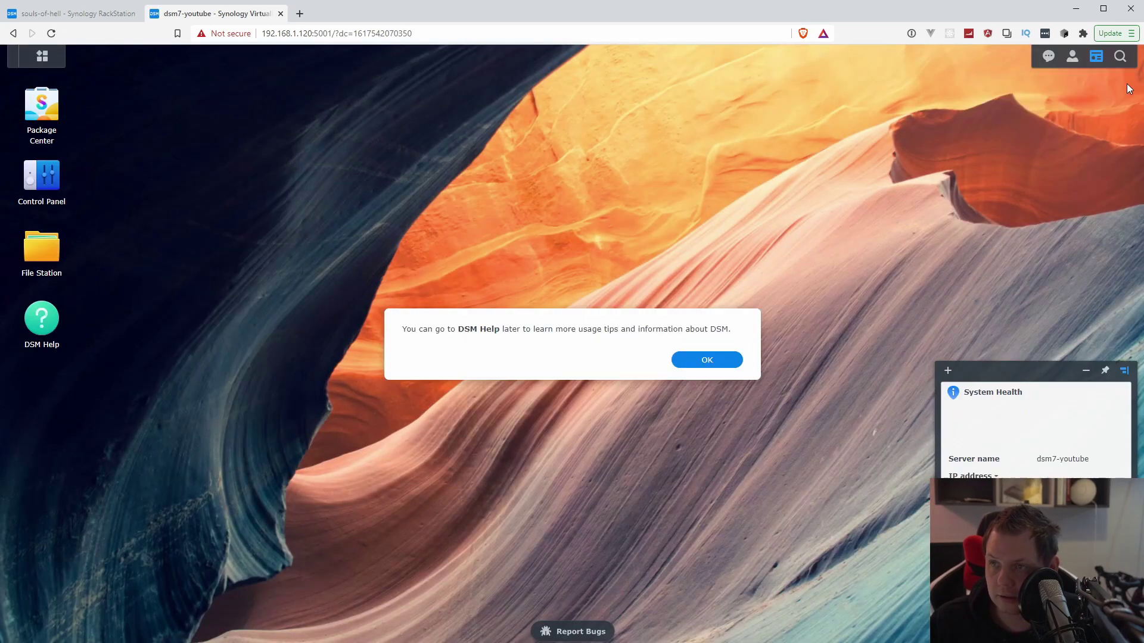
pyautogui.click(718, 361)
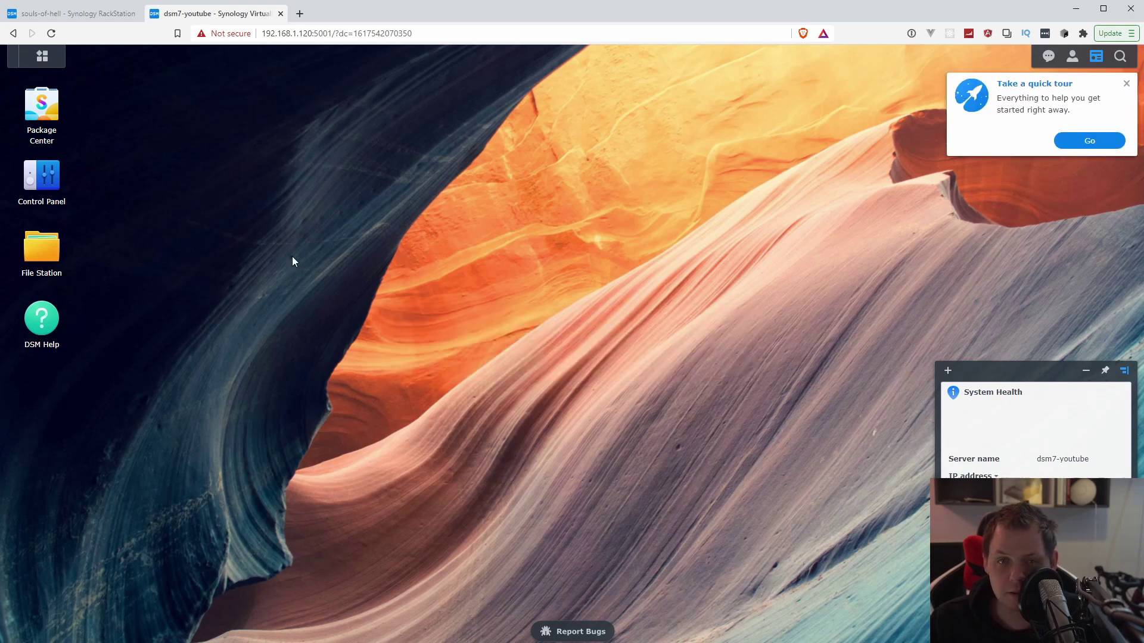
pyautogui.click(1127, 84)
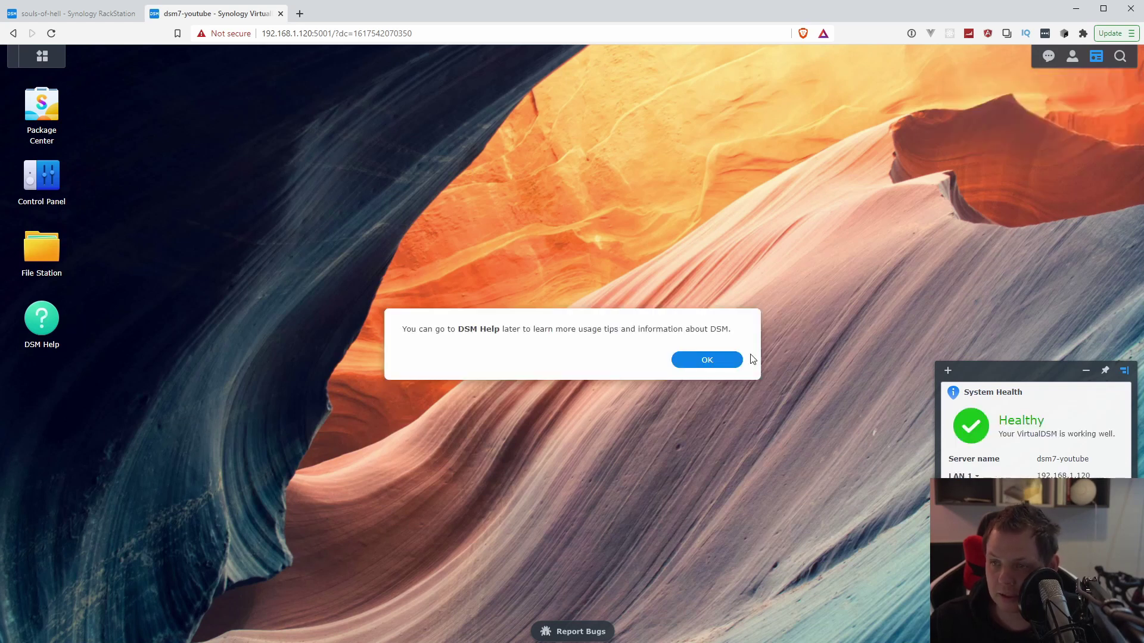
pyautogui.click(708, 361)
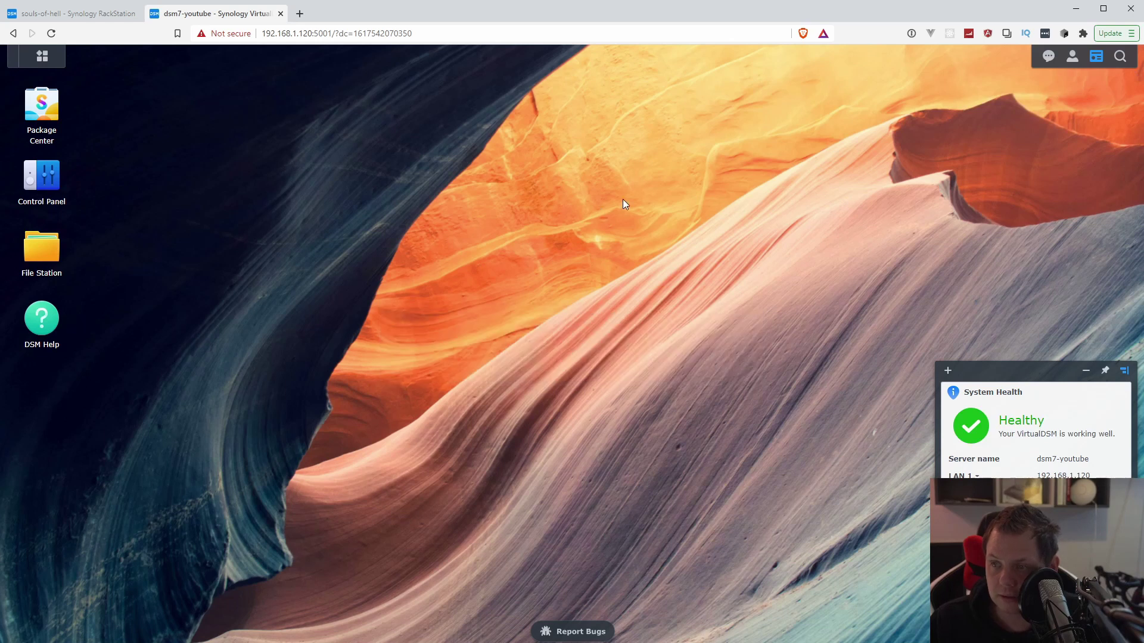
# - Open Package Center, accept its terms of service, and dismiss the beta versions notice
pyautogui.click(41, 110)
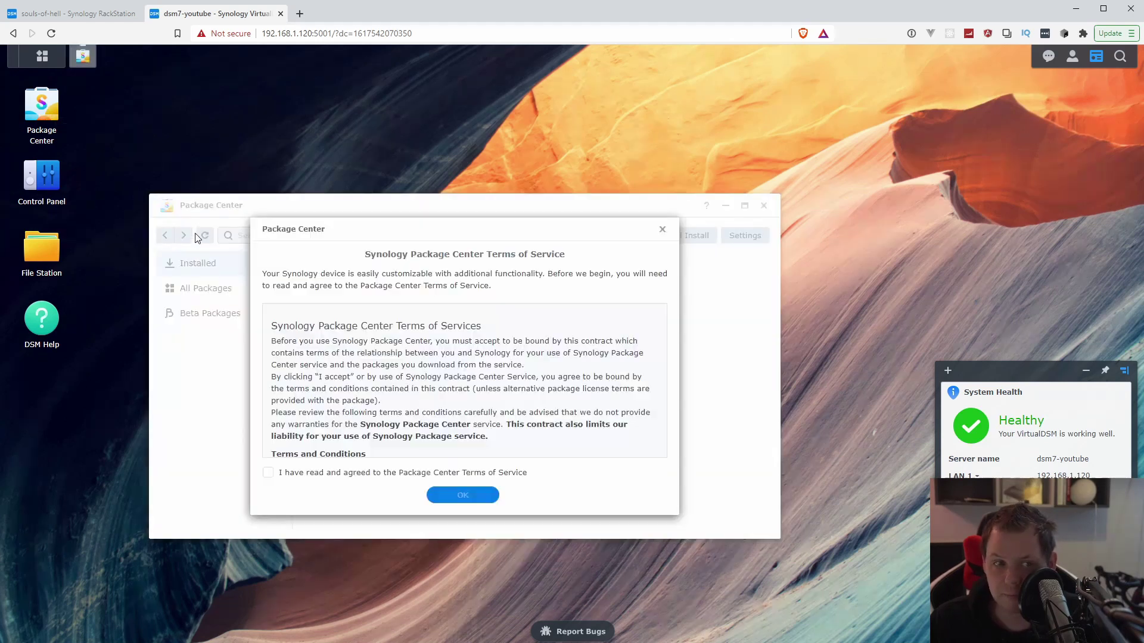
pyautogui.click(409, 473)
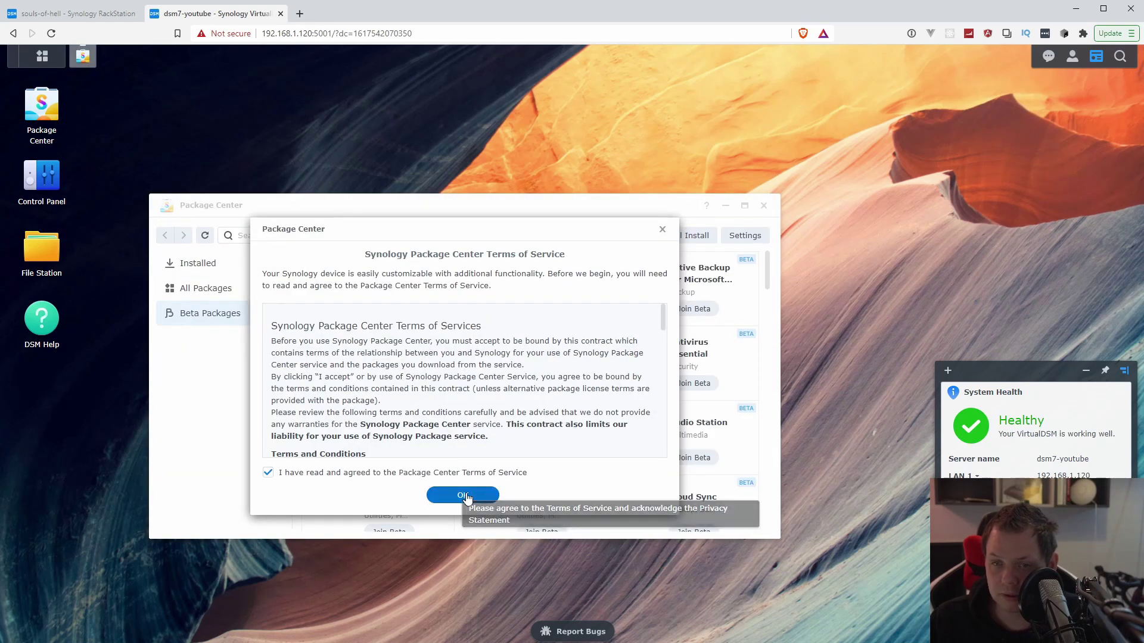
pyautogui.click(463, 495)
pyautogui.click(600, 387)
pyautogui.moveTo(510, 205); pyautogui.dragTo(610, 74)
# - Open File Station, then close Package Center and all three File Station windows
pyautogui.doubleClick(41, 247)
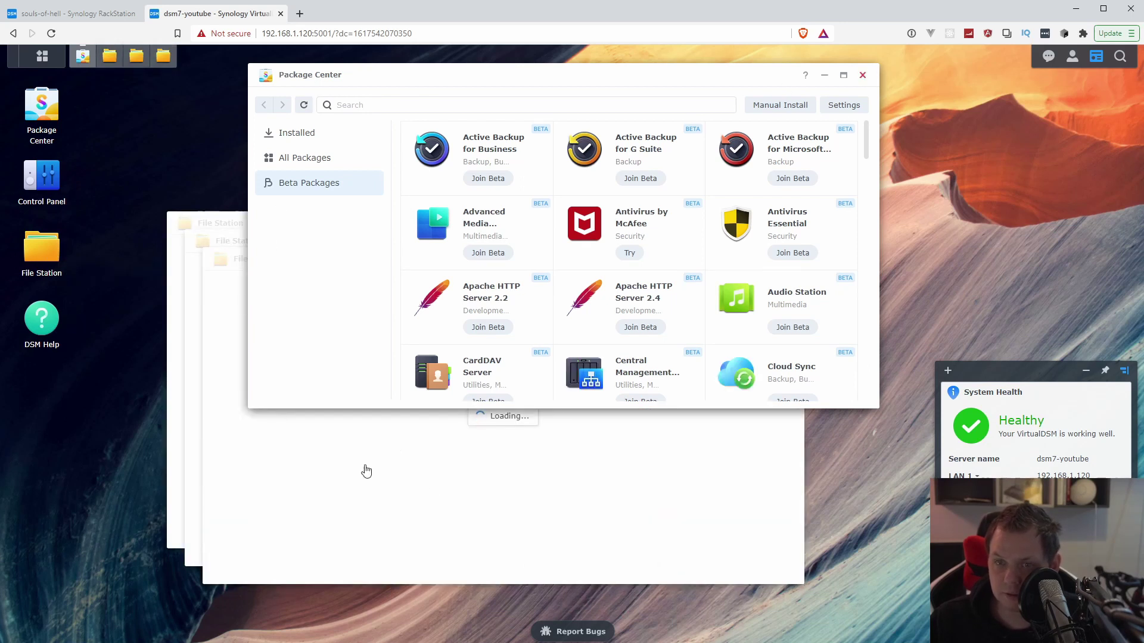
pyautogui.click(861, 76)
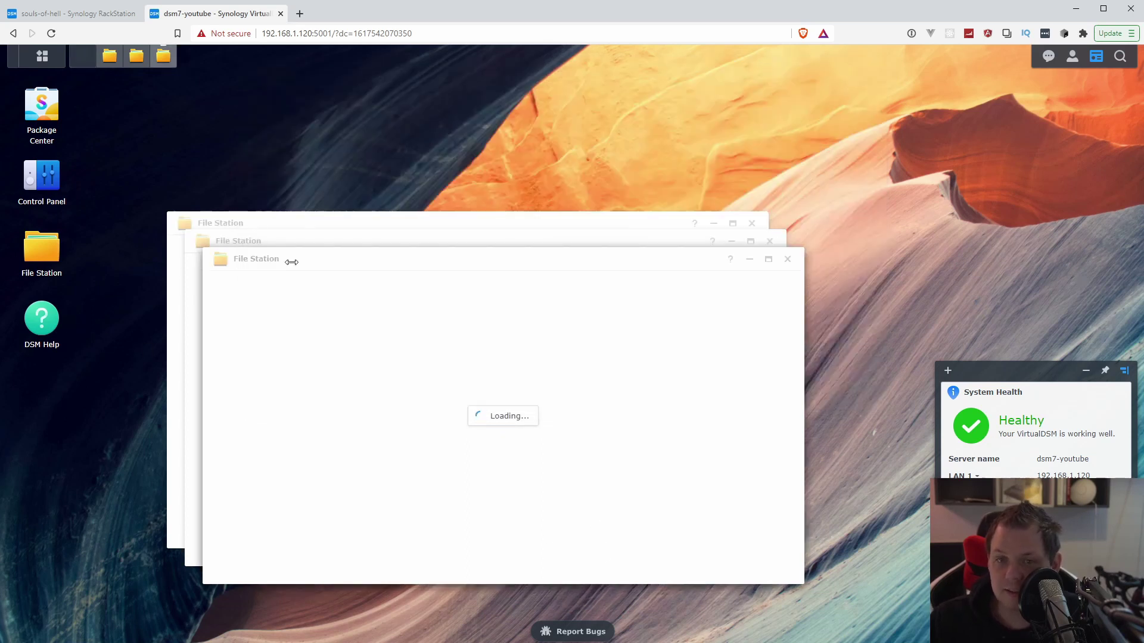
pyautogui.click(787, 260)
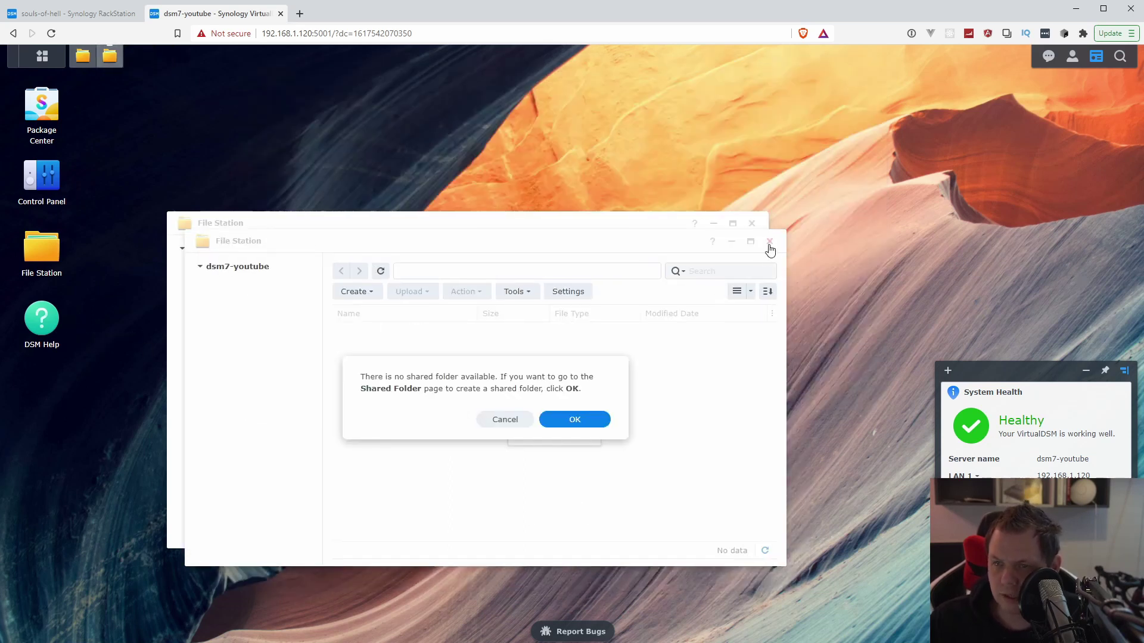
pyautogui.click(770, 241)
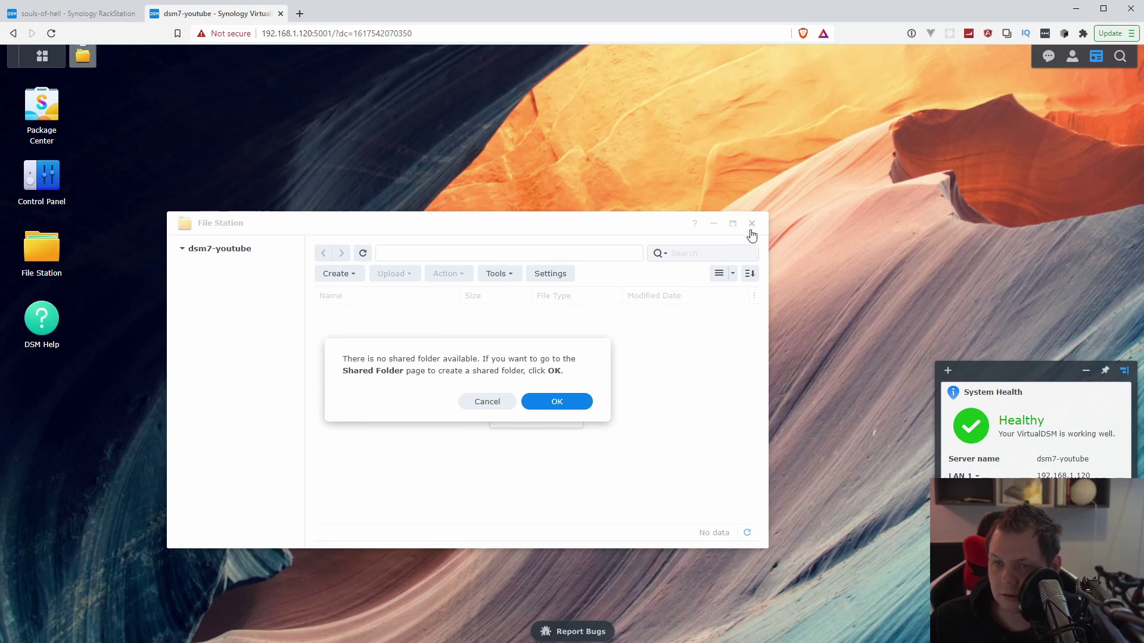
pyautogui.click(751, 225)
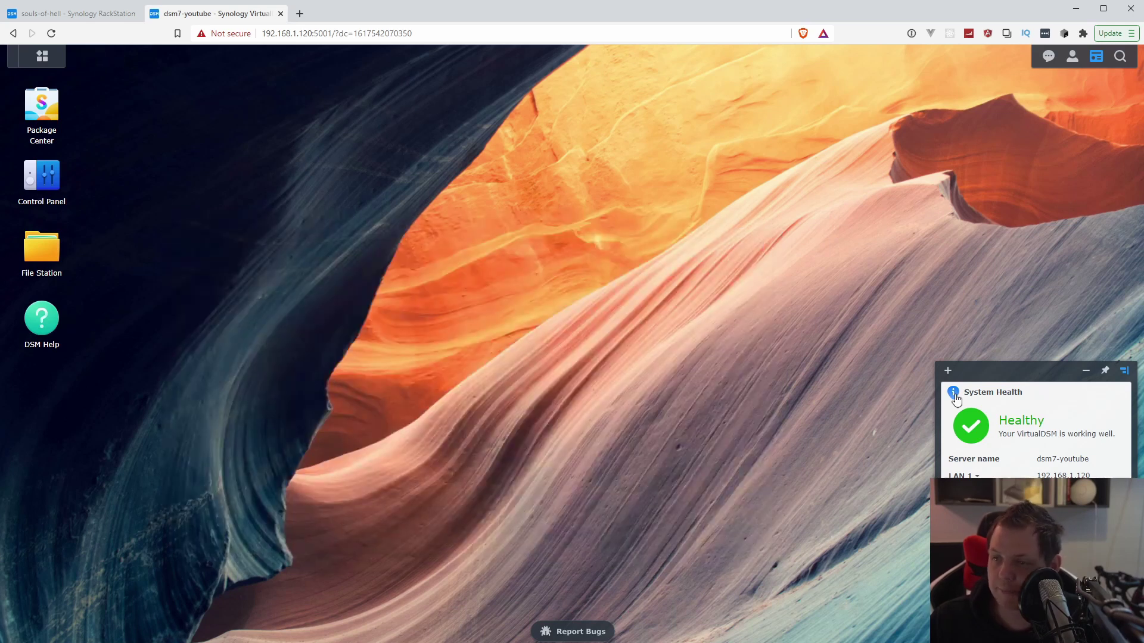
# - Drag the System Health widget panel to the desktop's top-right corner to reveal Resource Monitor
pyautogui.moveTo(1038, 371)
pyautogui.mouseDown()
pyautogui.moveTo(1013, 209)
pyautogui.moveTo(1039, 94)
pyautogui.mouseUp()
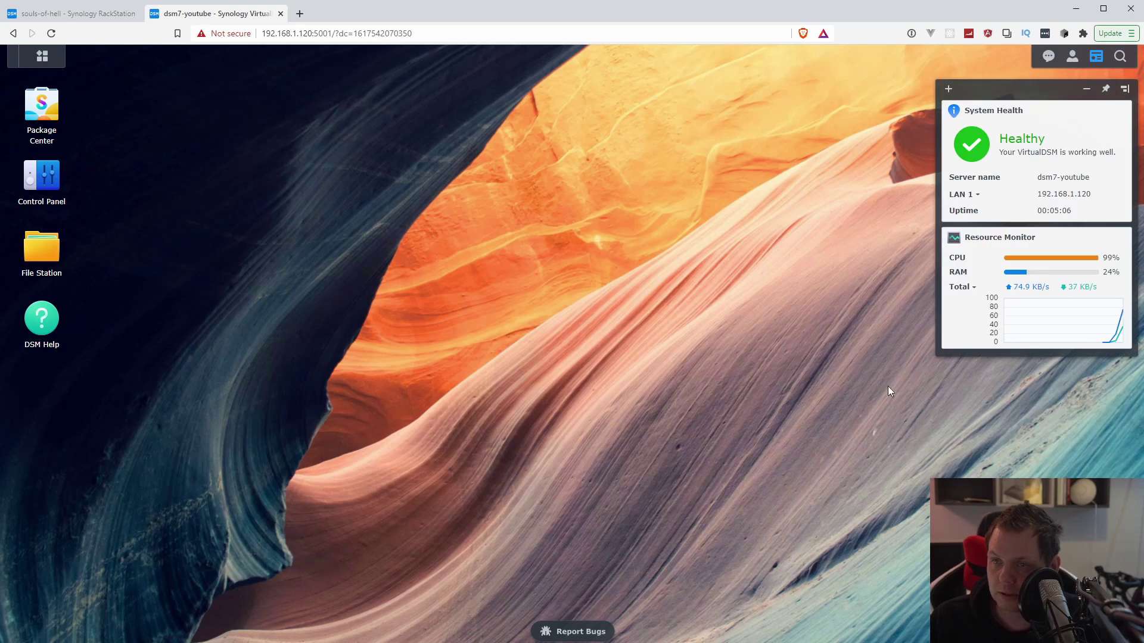